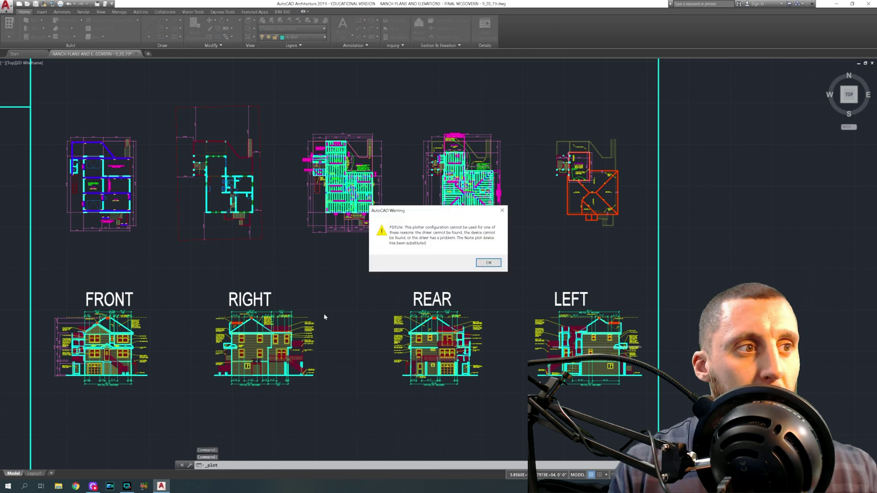
Define the model-space plot area as a window around the RIGHT elevation.
click(499, 264)
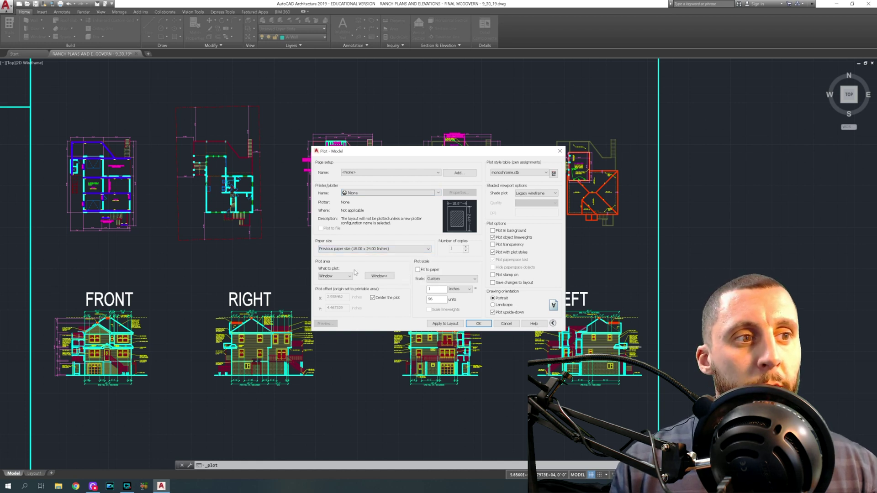
click(380, 276)
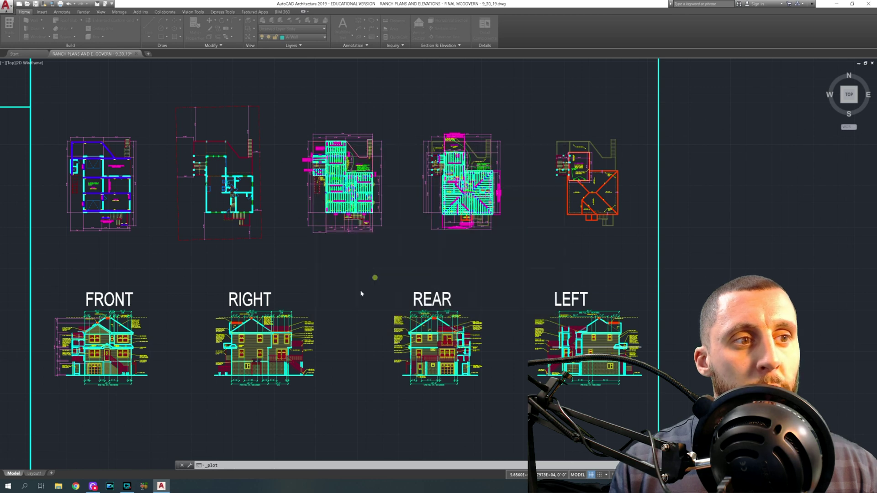
click(200, 282)
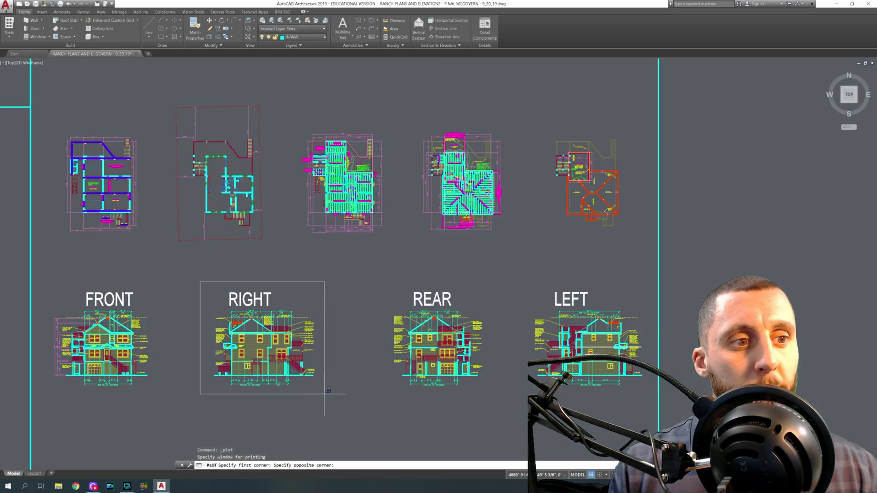
click(330, 408)
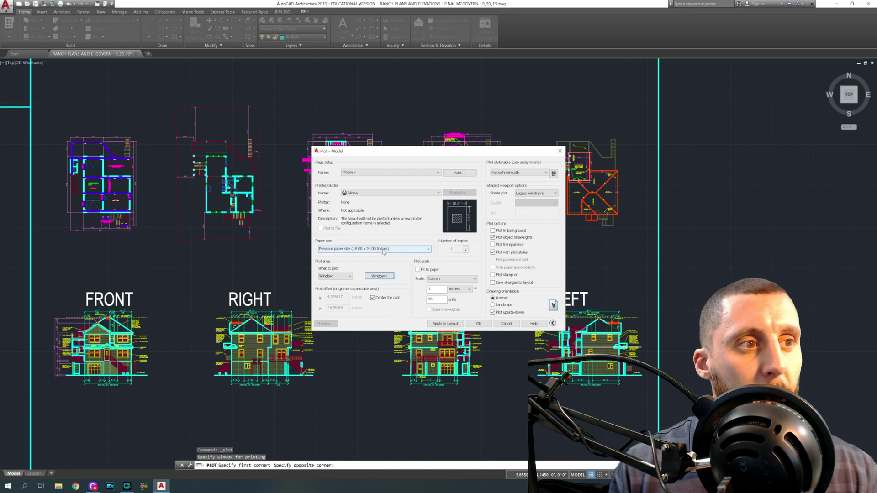
Choose Letter (8.50 x 11.00 Inches) paper in landscape orientation for the model plot, and leave the plot setup.
click(359, 249)
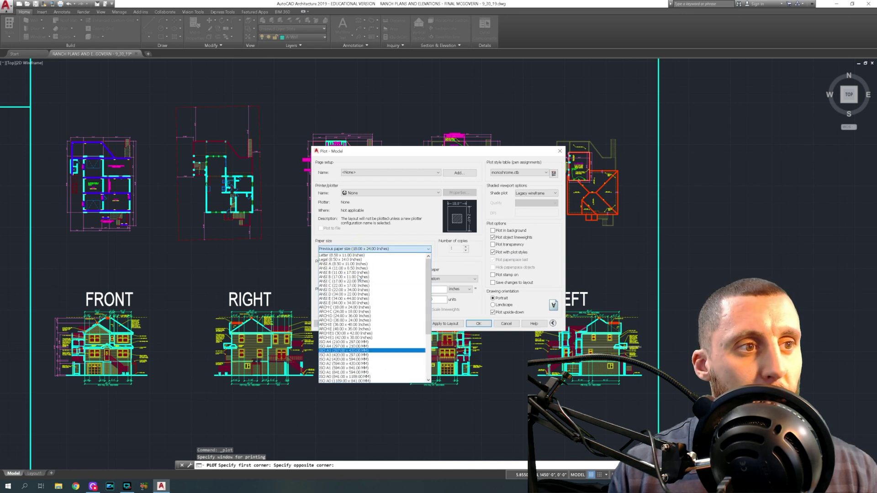
scroll(358, 274, up, 5)
click(358, 256)
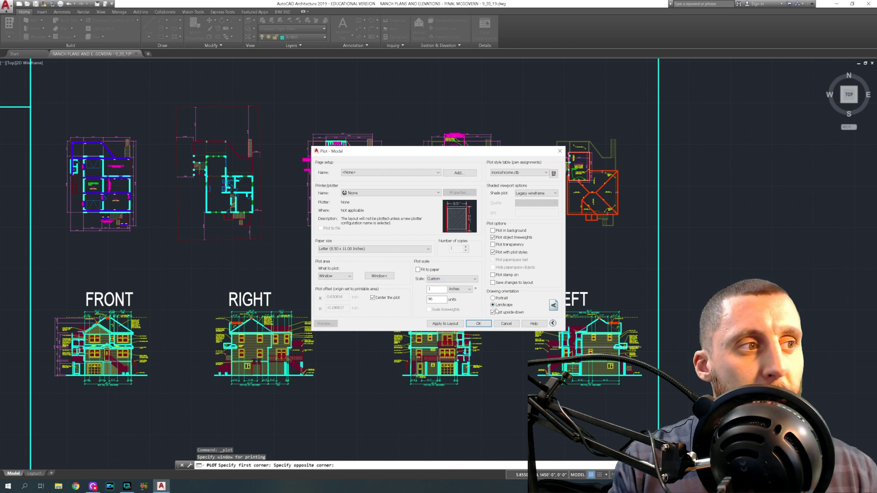
key(Return)
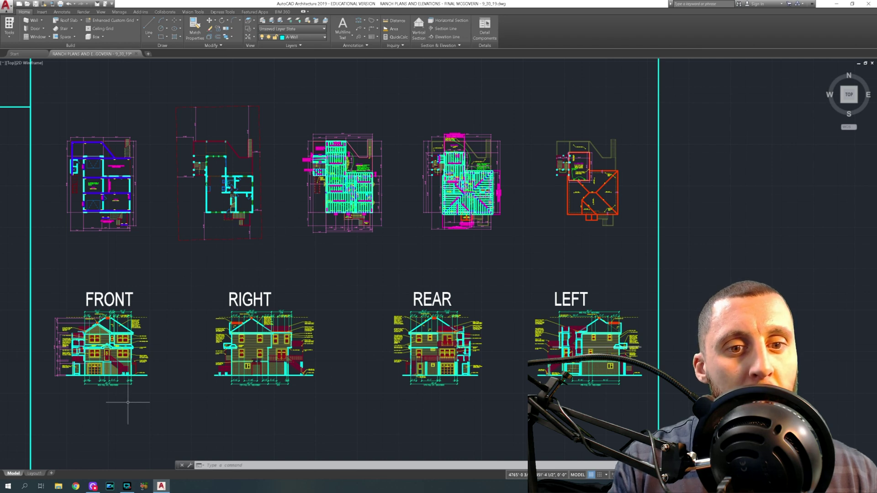
Switch from model space to Layout1 and rename the layout Elevations.
click(36, 476)
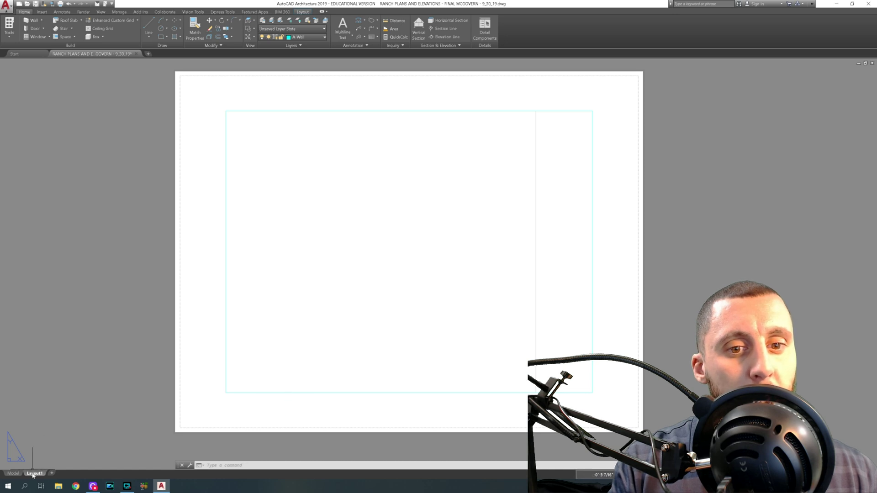
mouse_move(33, 475)
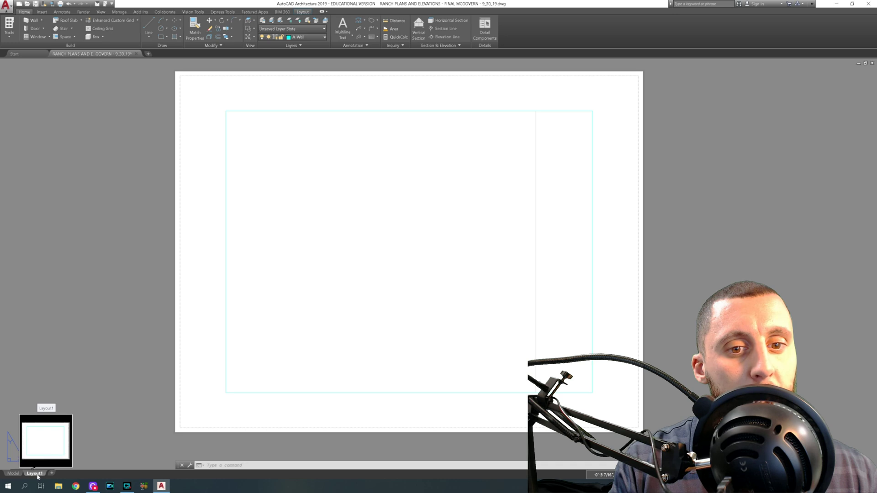
right_click(35, 477)
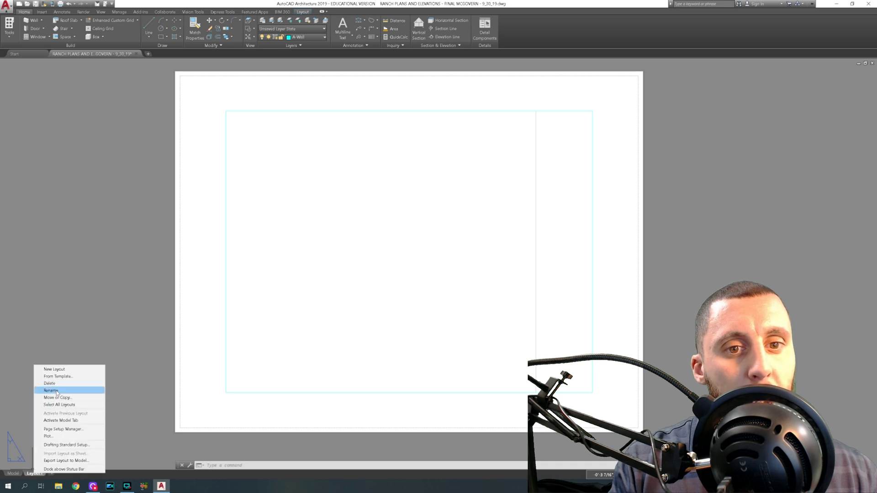
click(59, 395)
text(E)
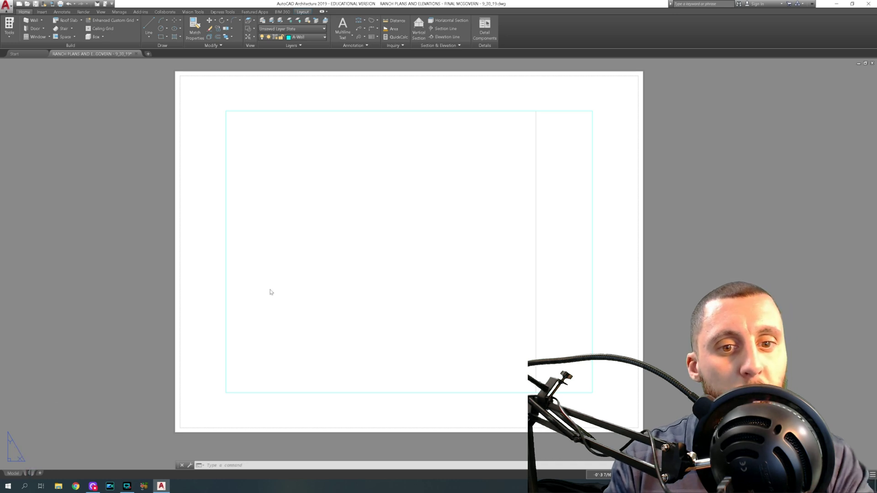
text(levations)
key(Return)
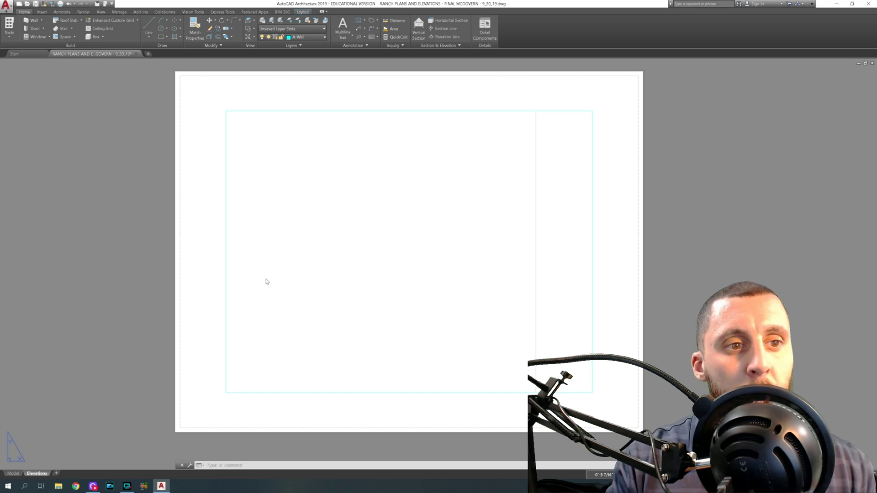
click(266, 279)
click(218, 344)
key(Escape)
key(Escape)
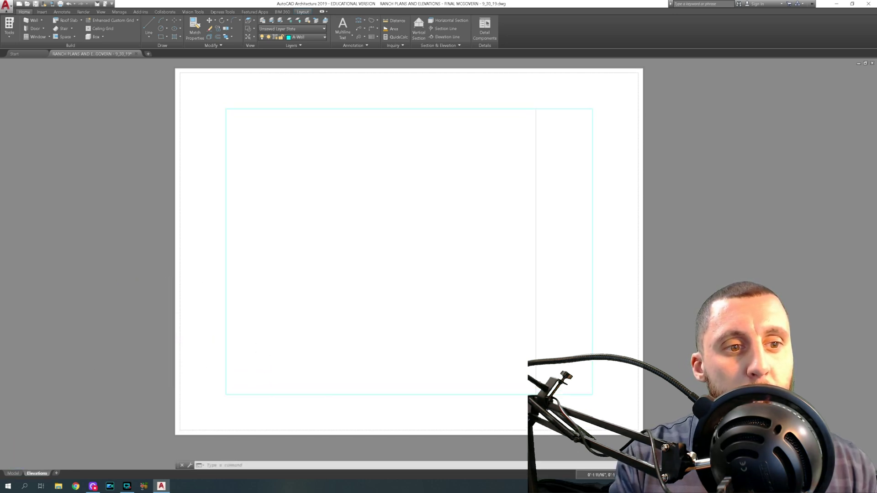
Modify the Elevations layout's page setup to use ARCH D (36.00 x 24.00 Inches) paper.
right_click(39, 472)
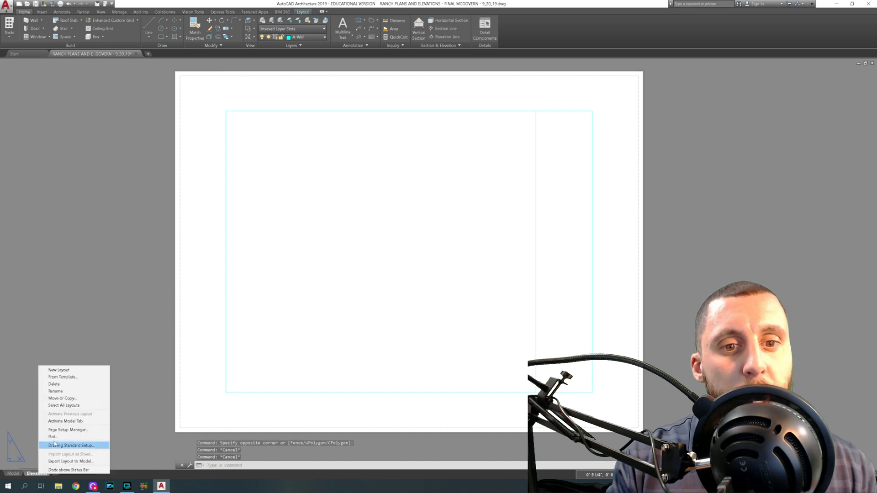
click(62, 431)
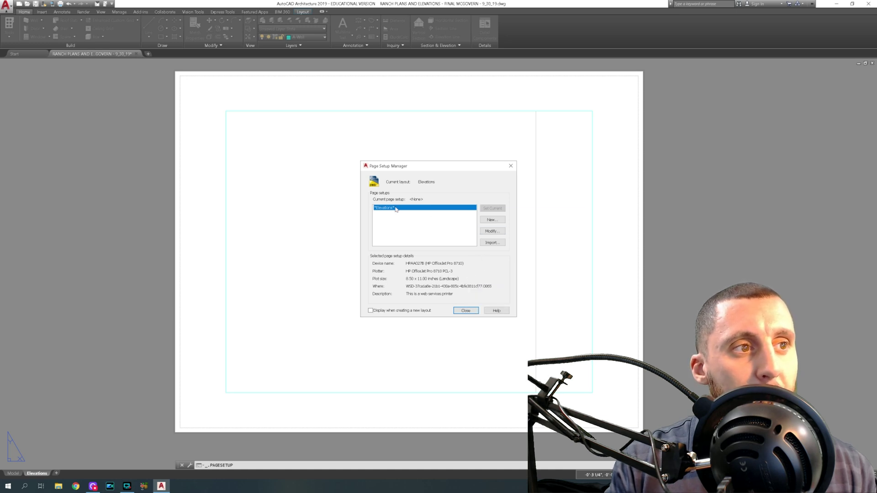
click(492, 232)
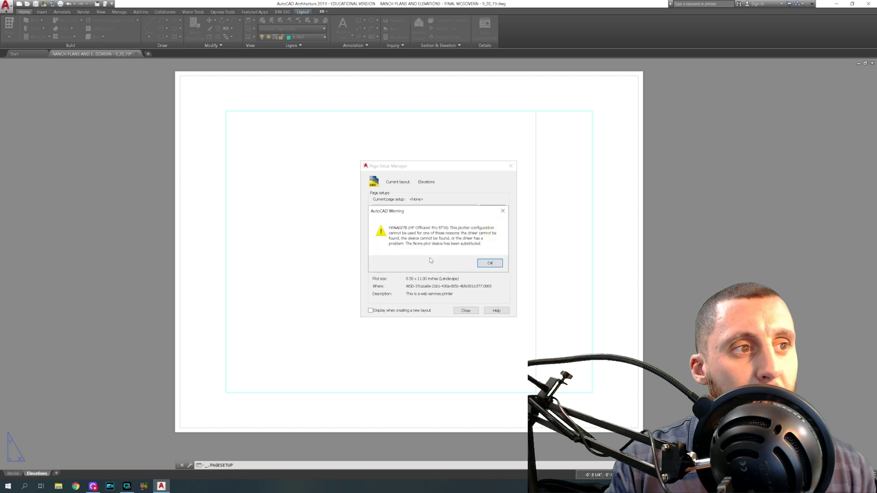
click(488, 265)
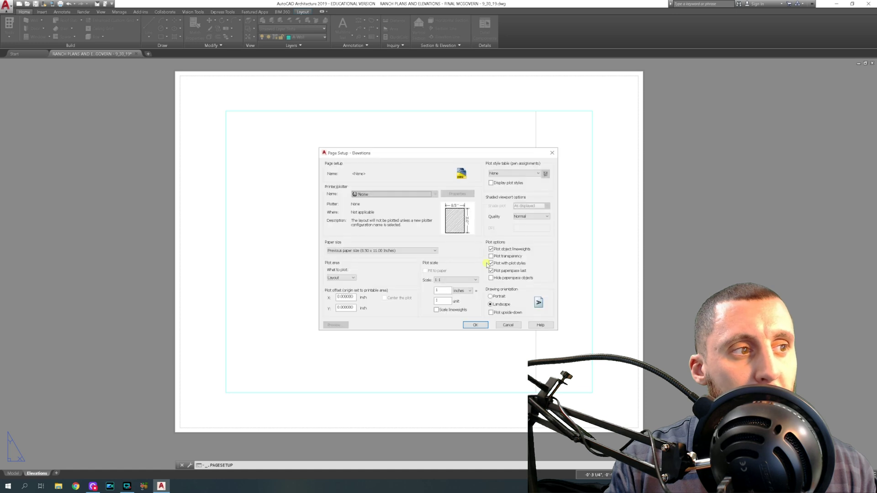
click(378, 252)
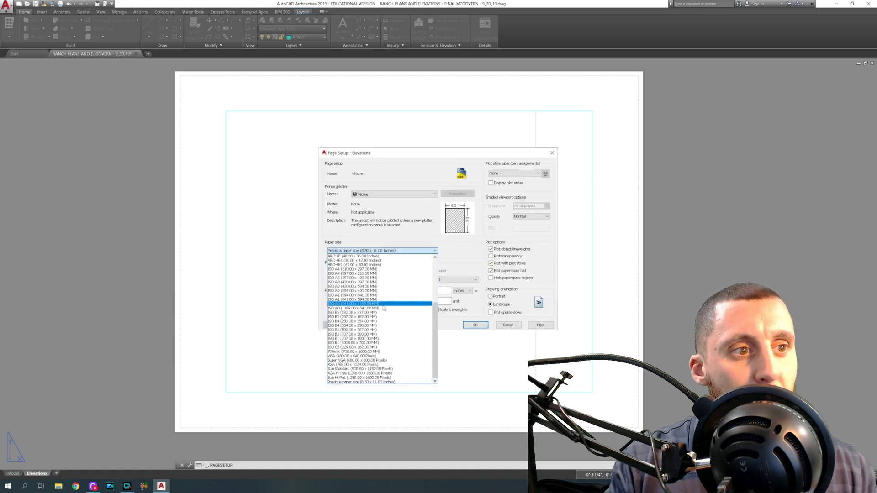
scroll(354, 320, up, 5)
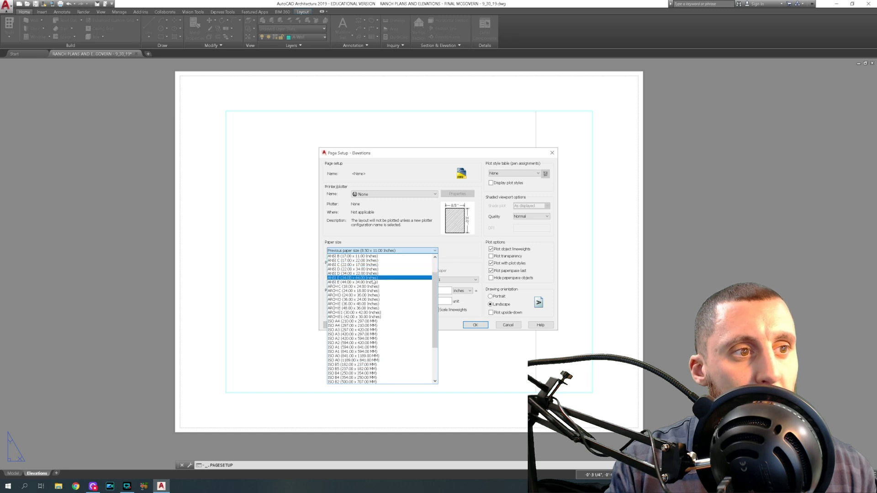
scroll(373, 282, up, 2)
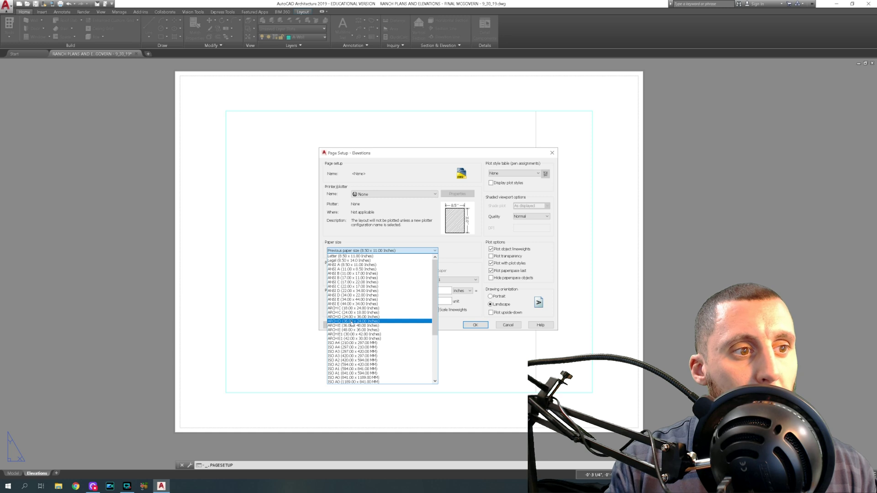
click(349, 321)
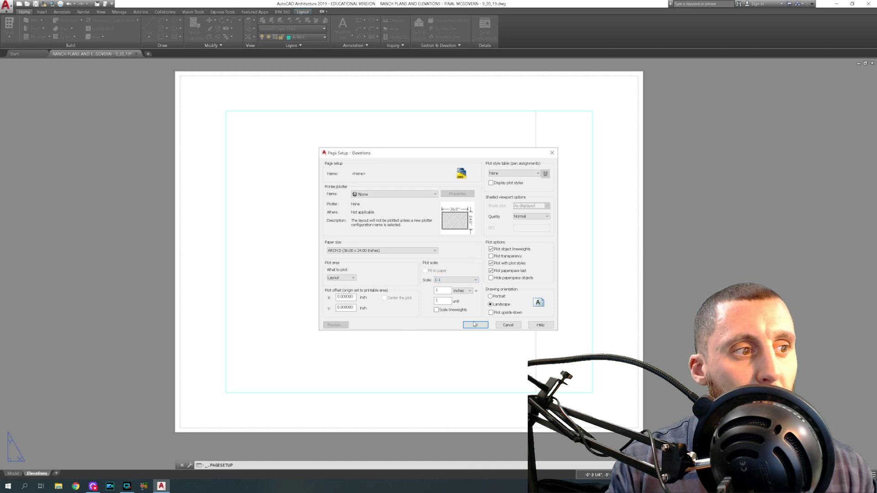
click(471, 323)
click(462, 311)
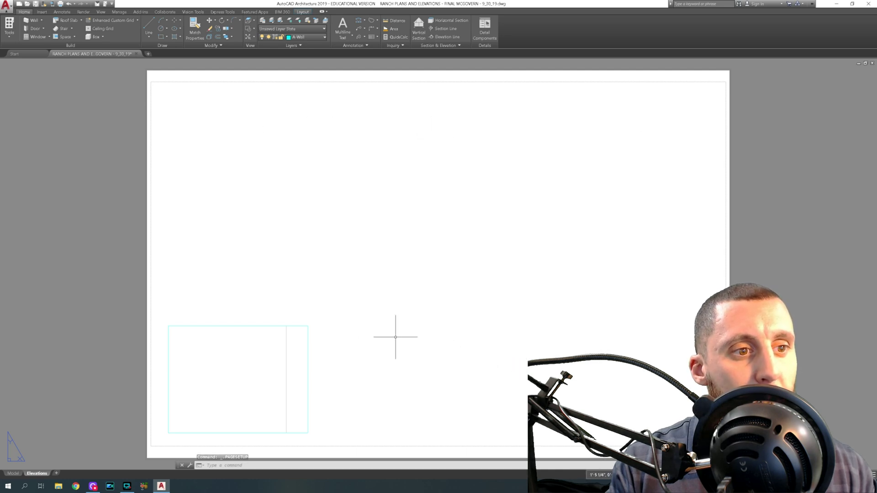
Enlarge the existing viewport by stretching its upper-right corner diagonally out toward the middle of the sheet.
click(272, 326)
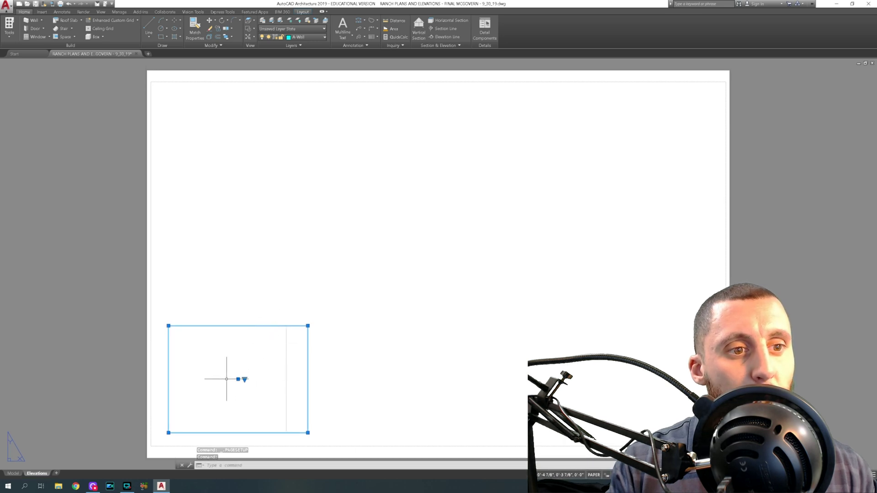
click(308, 325)
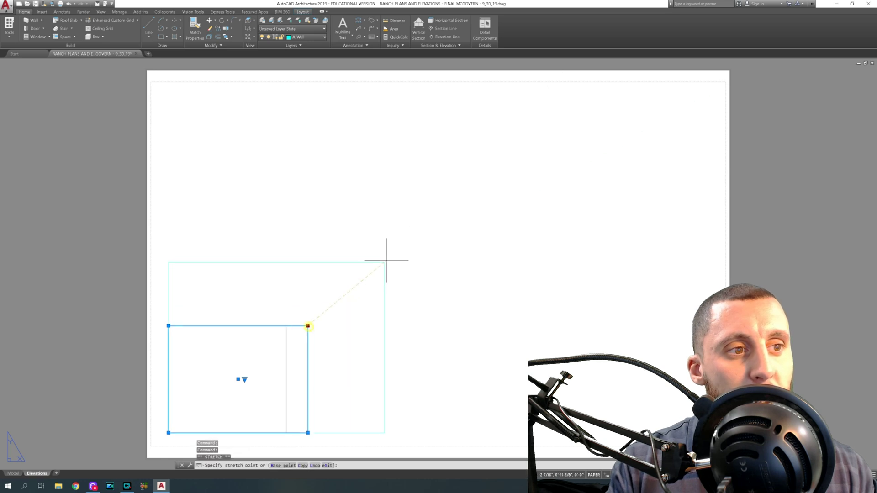
click(456, 203)
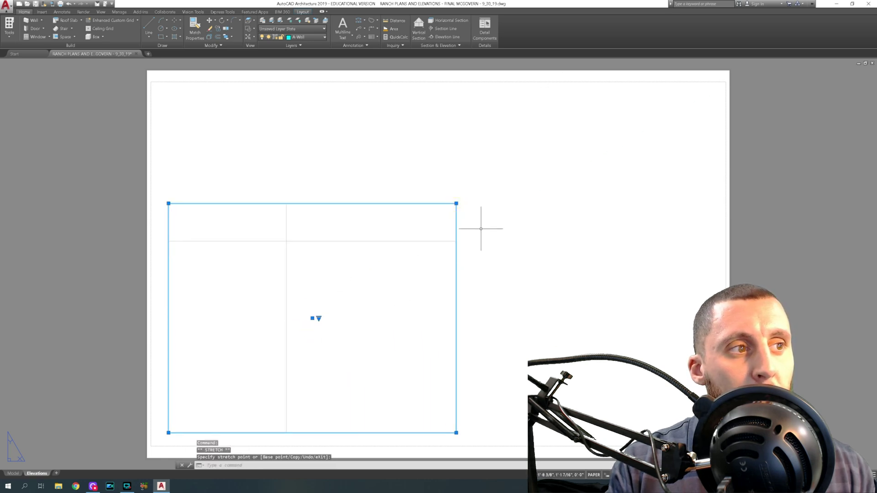
Activate the viewport, frame the FRONT elevation with its title inside it, and return to paper space.
double_click(349, 286)
scroll(342, 302, down, 6)
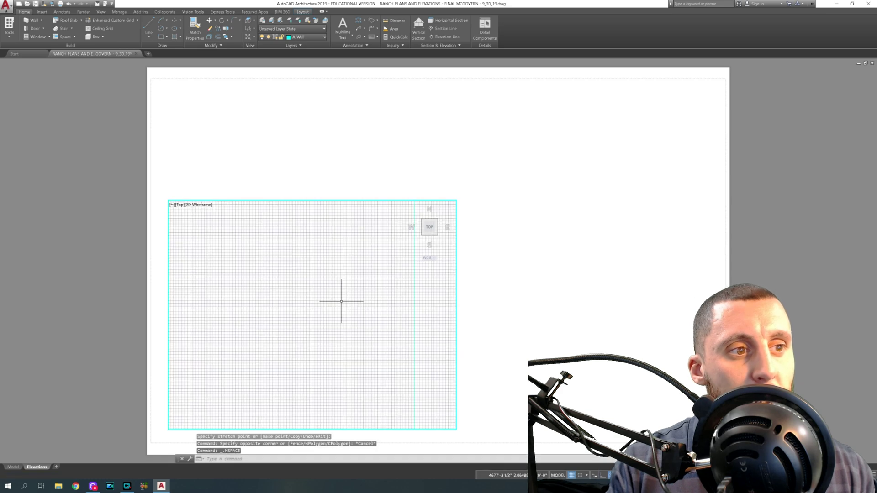
scroll(325, 328, down, 3)
middle_drag(353, 255, 278, 327)
scroll(277, 327, up, 8)
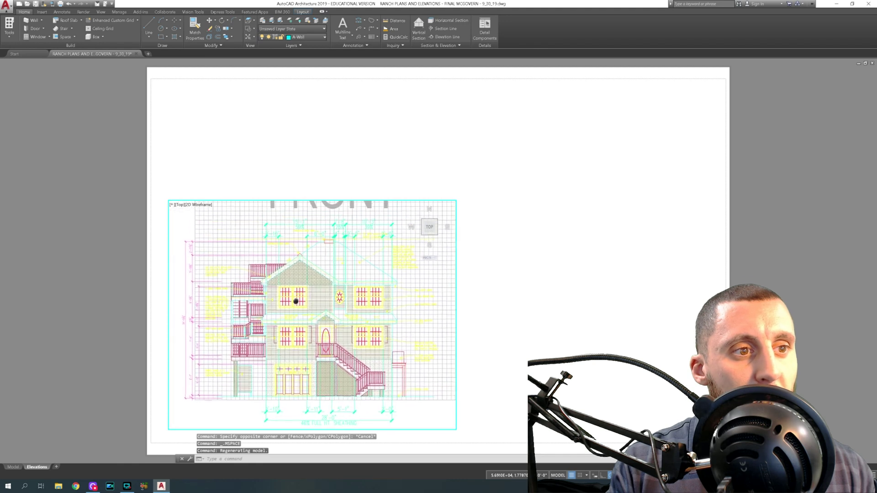
scroll(295, 302, down, 2)
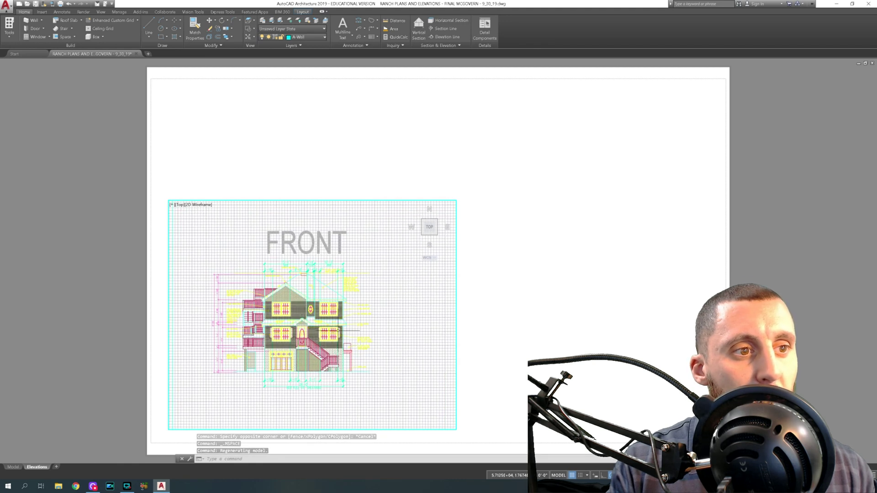
double_click(382, 176)
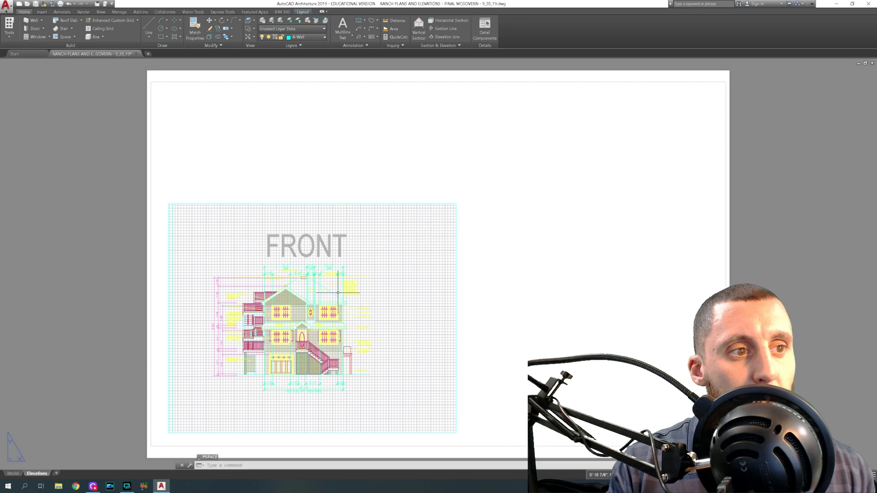
Apply a larger viewport scale to the FRONT elevation and recentre the drawing within the viewport, returning to paper space.
middle_drag(312, 302, 265, 272)
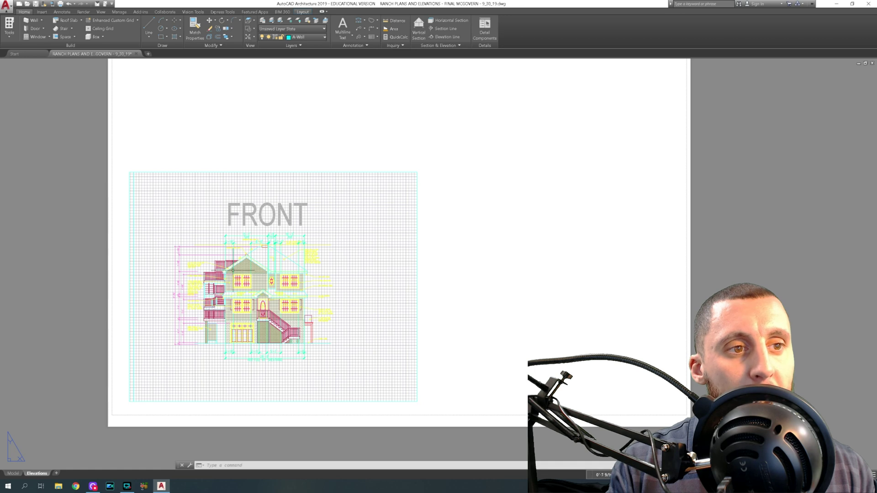
click(417, 274)
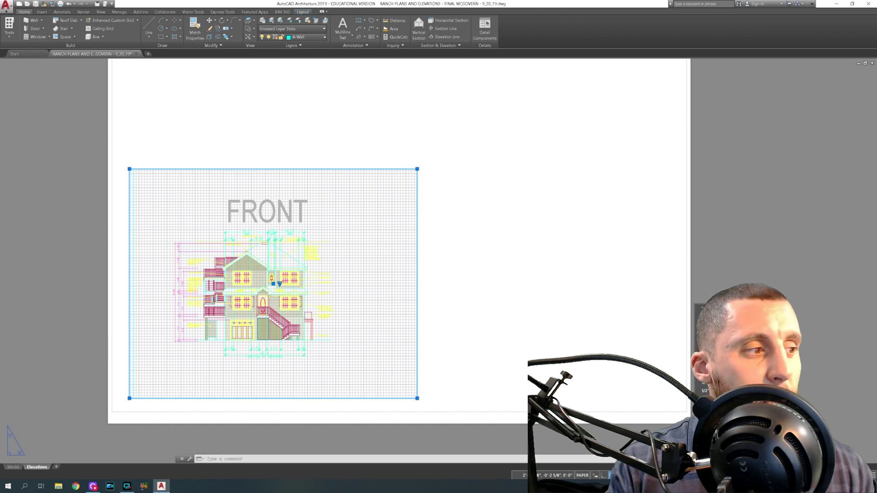
scroll(275, 279, up, 2)
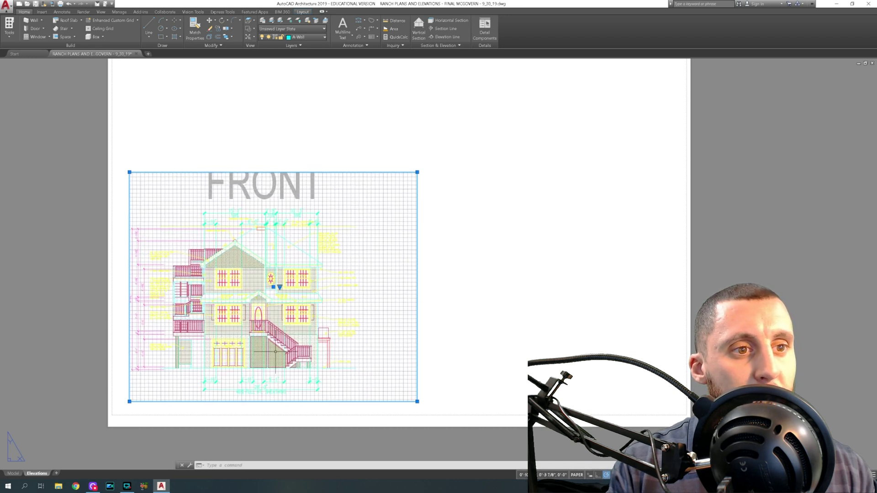
double_click(248, 284)
mouse_move(253, 284)
middle_down()
mouse_move(281, 257)
mouse_move(278, 282)
middle_up()
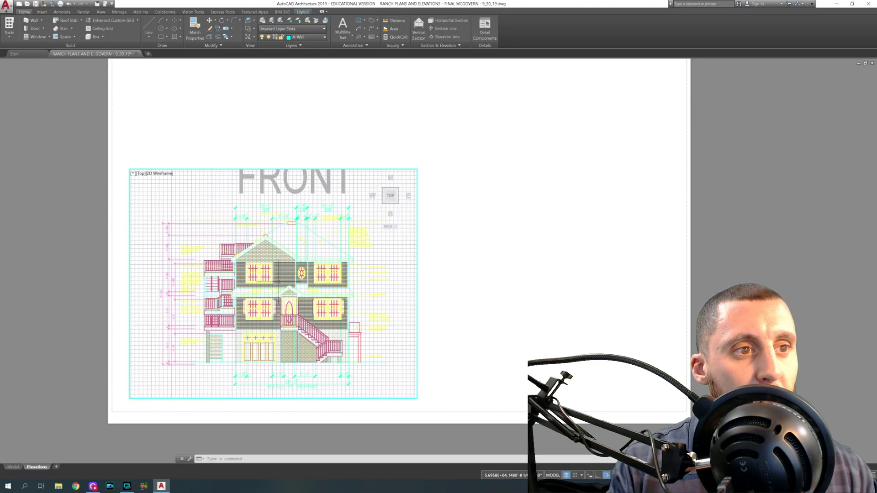
double_click(474, 229)
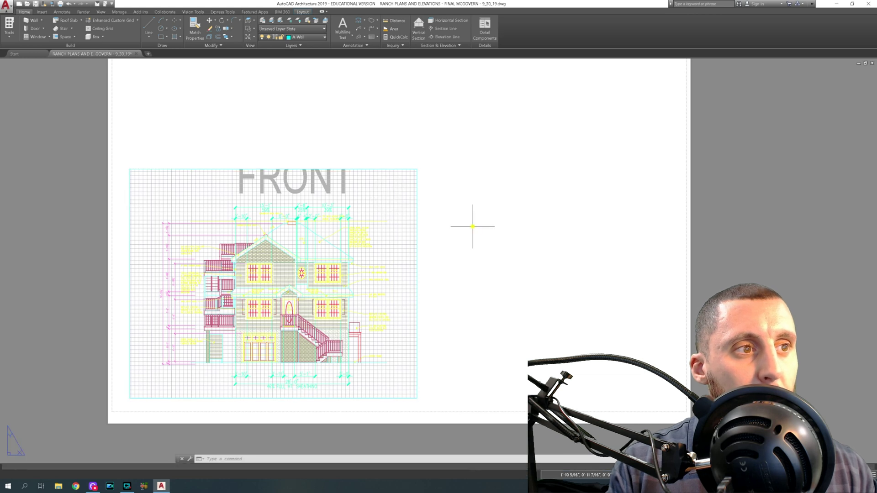
Lower the top edge of the FRONT viewport so the title is cropped out, keeping its width.
click(417, 173)
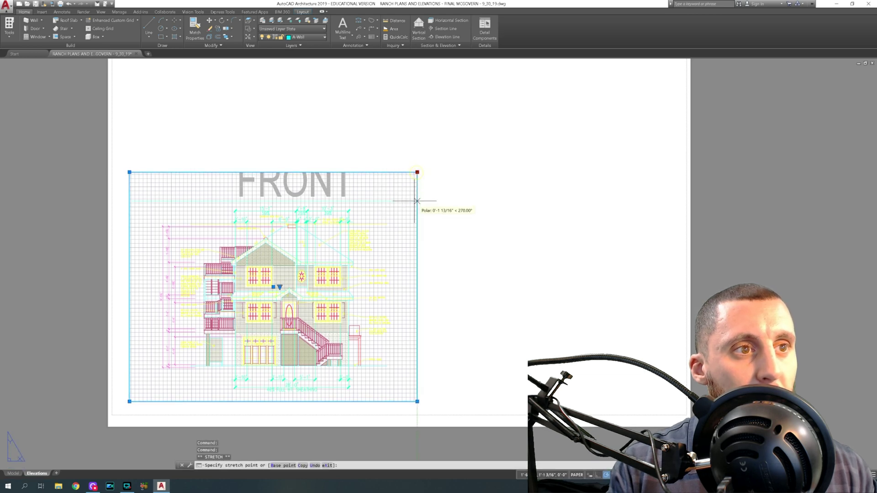
click(417, 174)
key(Escape)
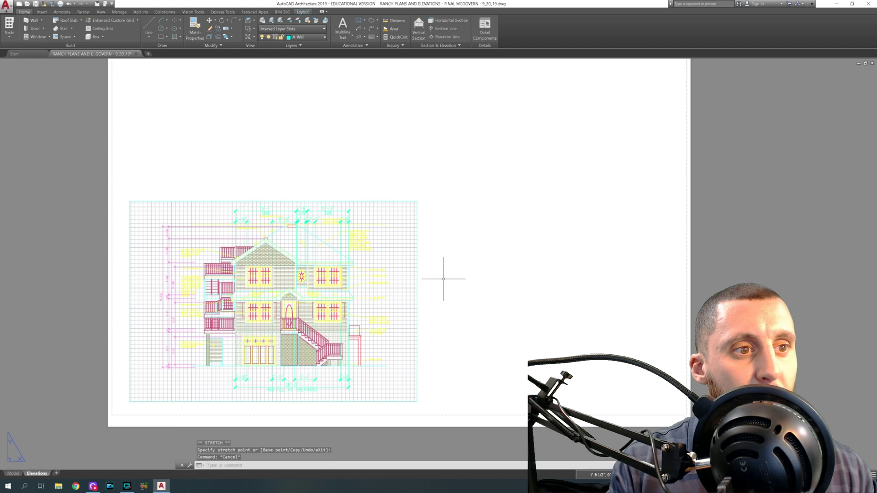
Copy the FRONT viewport and paste the duplicate directly above the original, aligned with its left edge.
click(417, 251)
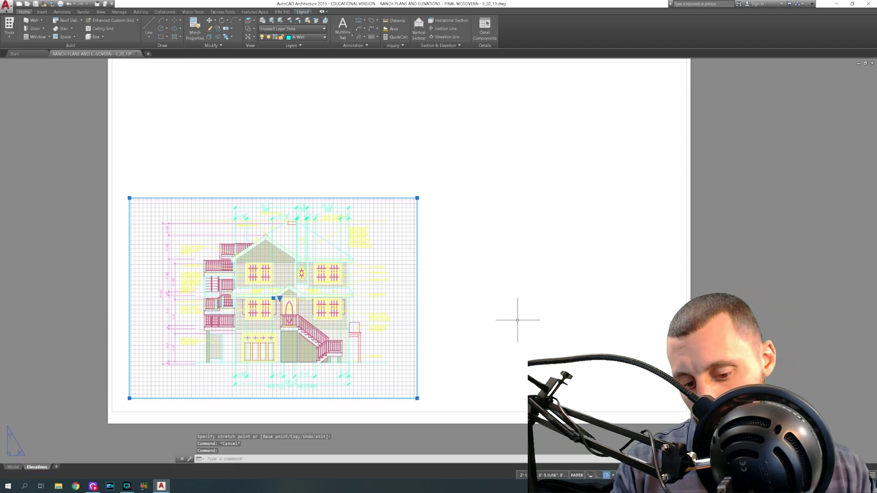
key(ctrl+c)
key(ctrl+v)
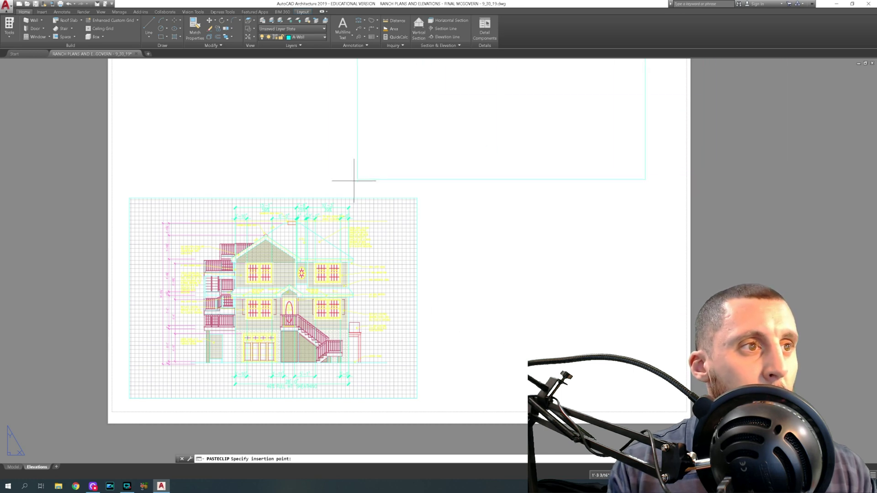
click(130, 198)
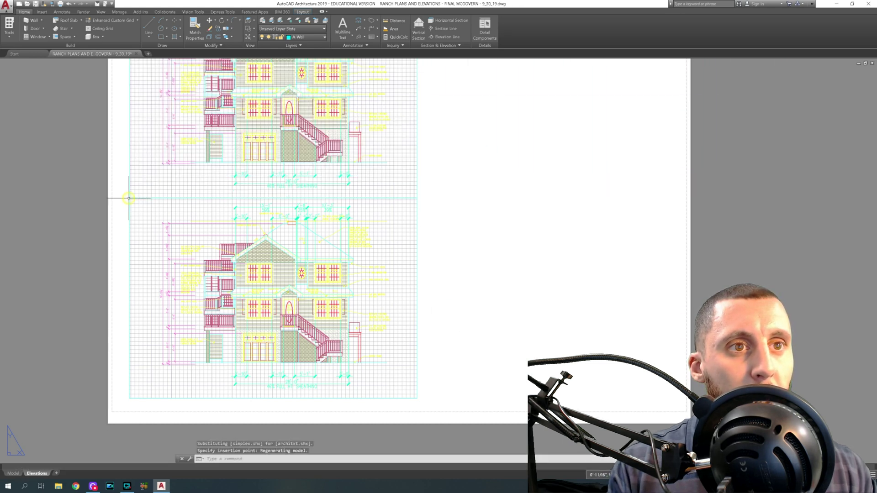
scroll(267, 234, down, 3)
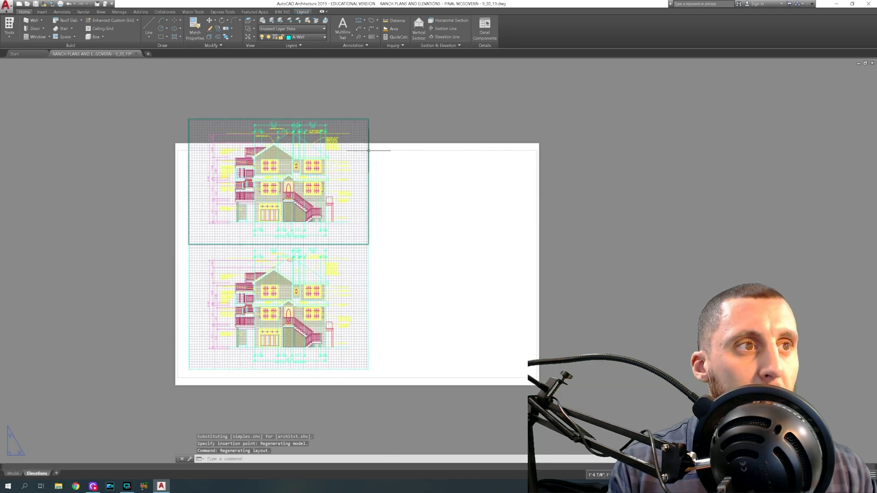
Lower the top edge of the copied upper viewport so it fits inside the sheet's printable area.
click(369, 135)
click(369, 119)
click(369, 159)
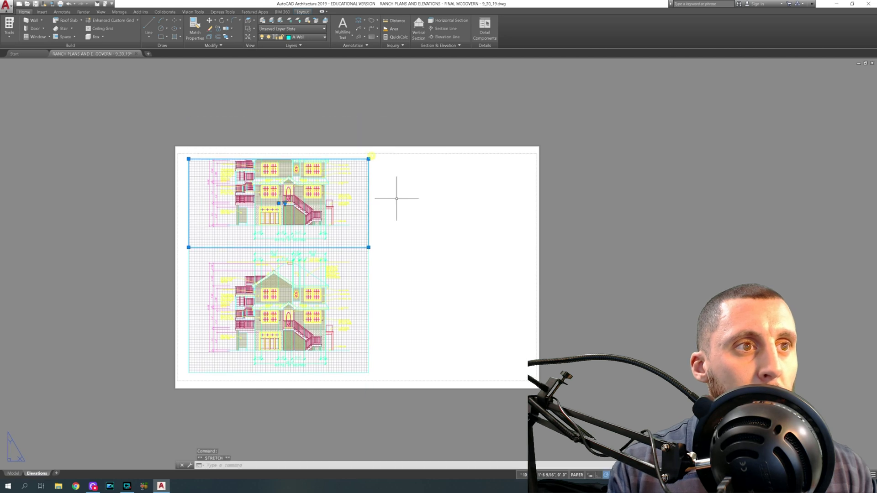
key(Escape)
Activate the upper viewport and frame the RIGHT elevation inside it.
double_click(274, 217)
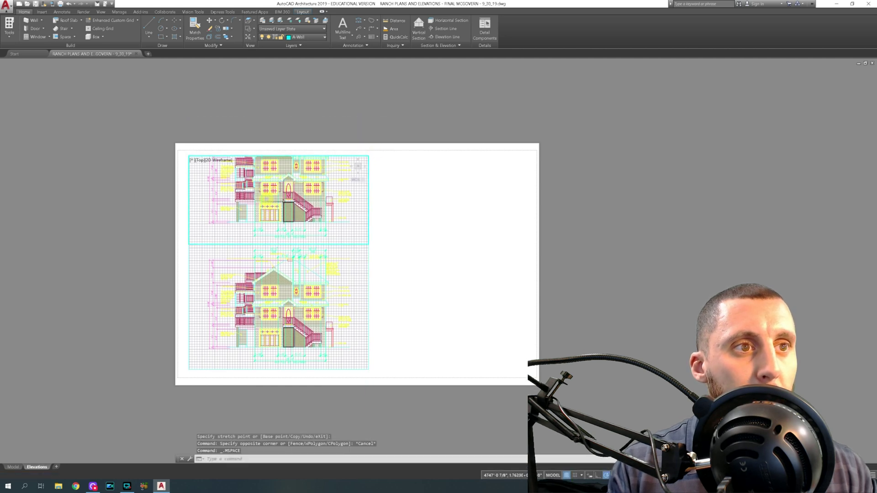
scroll(293, 206, down, 5)
scroll(288, 208, down, 3)
scroll(256, 207, up, 3)
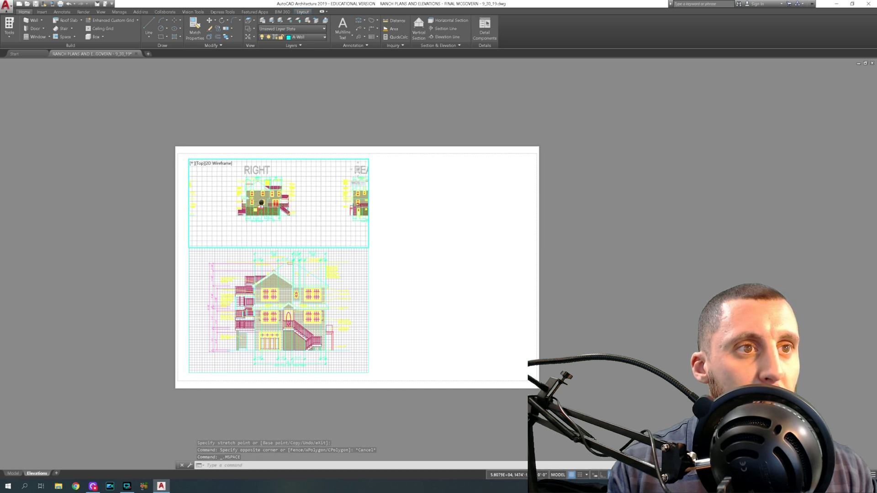
middle_drag(255, 208, 261, 223)
scroll(270, 218, up, 3)
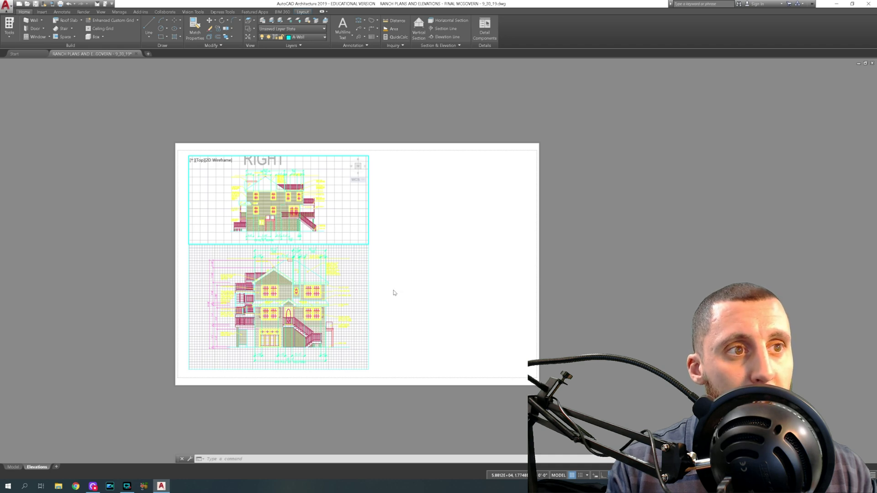
Return to paper space and apply the same smaller viewport scale to the RIGHT and FRONT viewports.
double_click(387, 197)
click(369, 206)
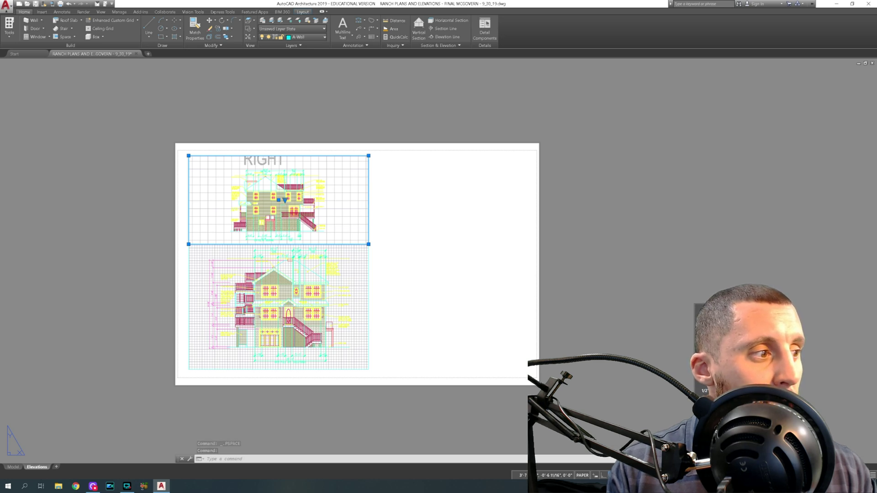
double_click(336, 281)
double_click(382, 282)
click(369, 290)
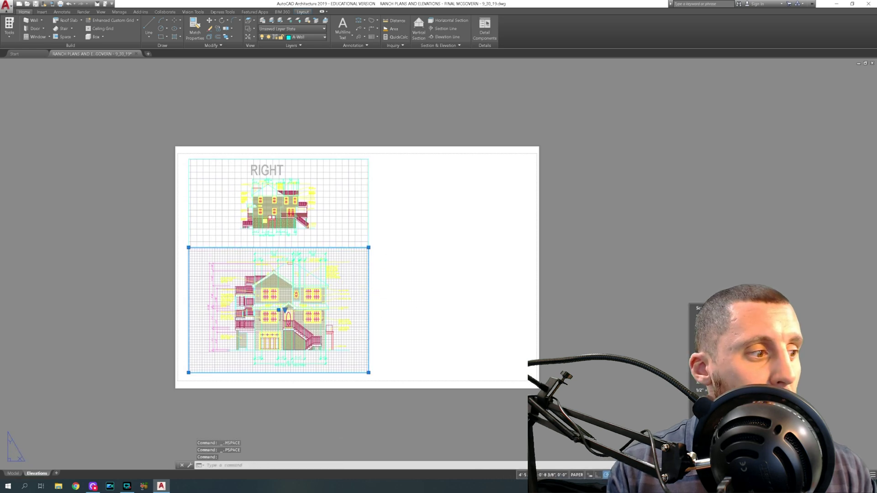
click(845, 461)
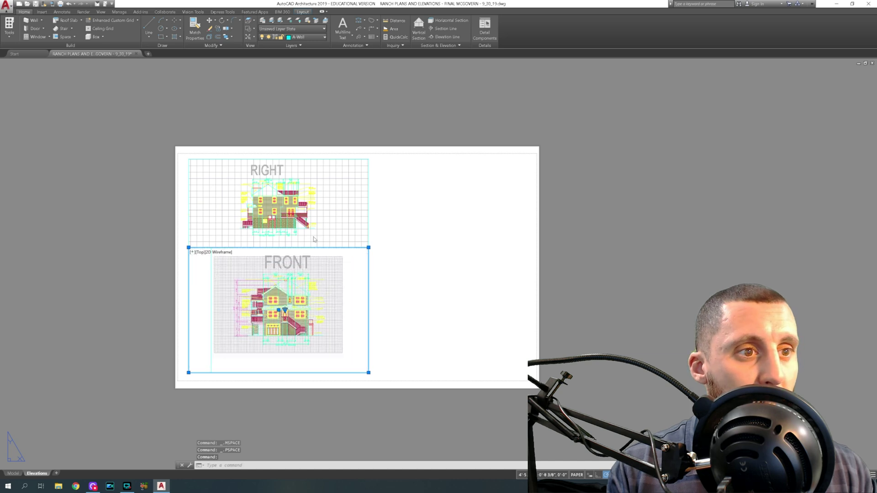
Stretch the corners of the FRONT and RIGHT viewports to the same narrower width, leaving a gap between the two.
click(369, 246)
mouse_move(368, 245)
mouse_down()
mouse_move(323, 274)
mouse_move(386, 265)
mouse_up()
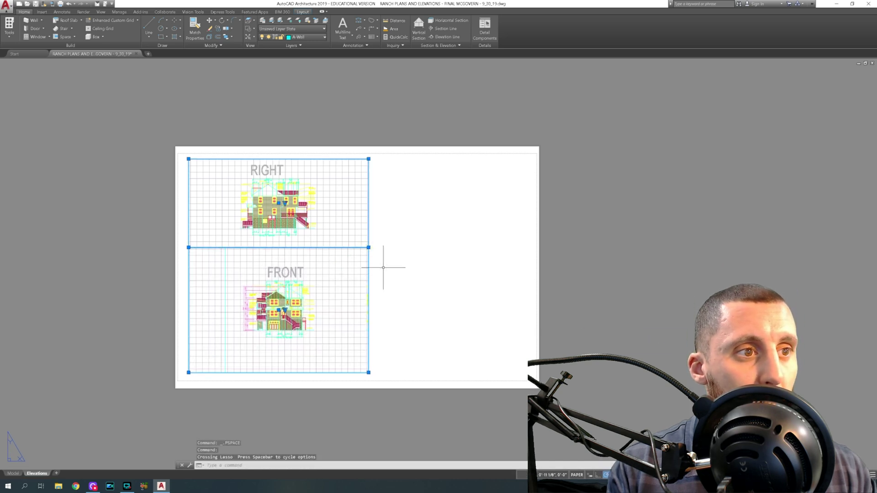
click(369, 247)
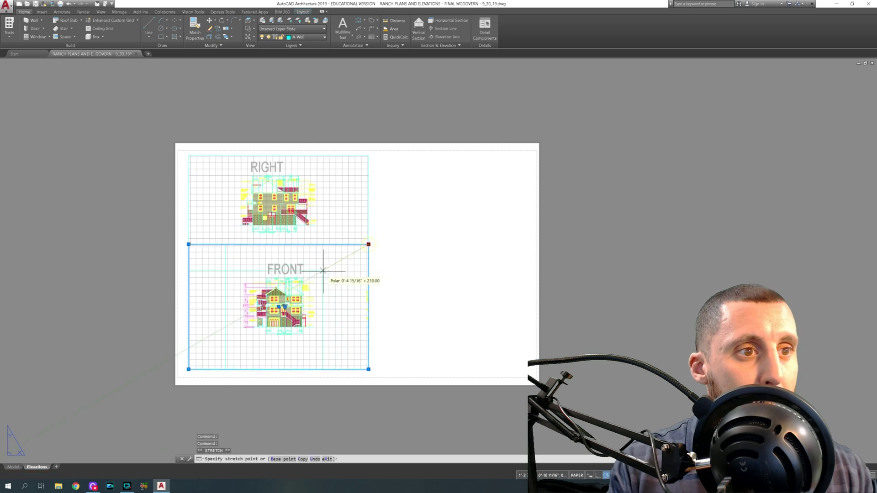
click(314, 284)
click(361, 244)
click(369, 244)
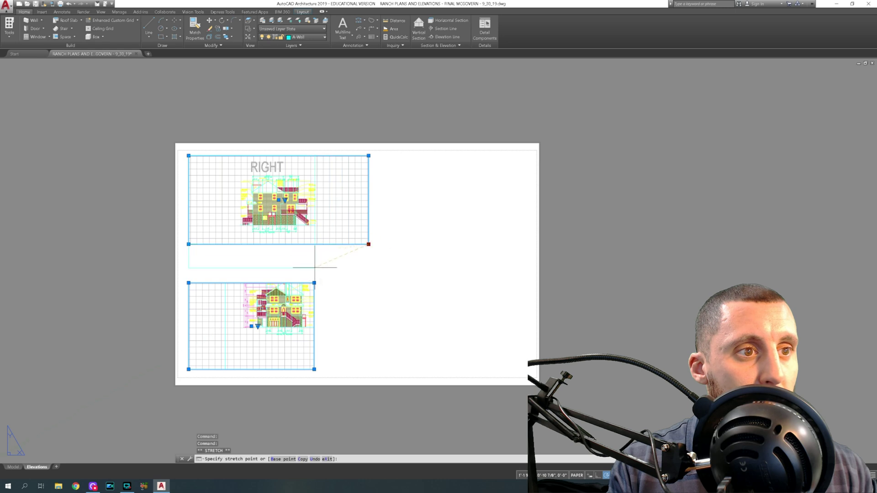
click(313, 260)
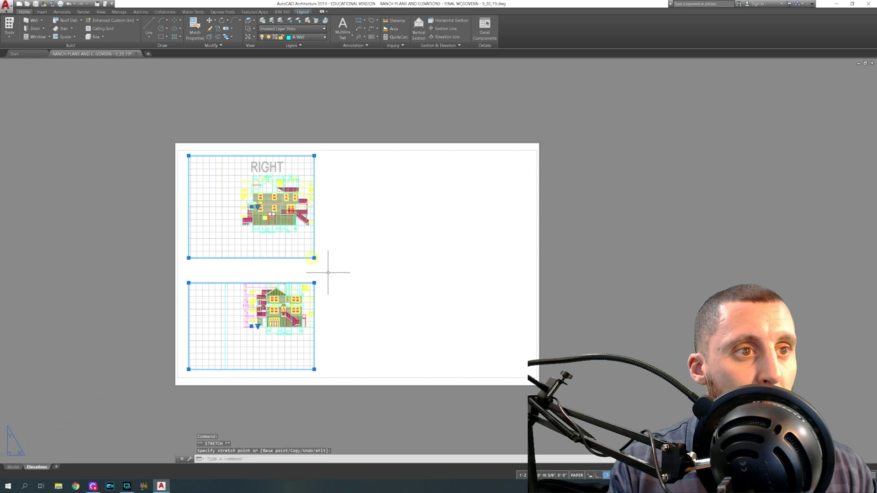
key(Escape)
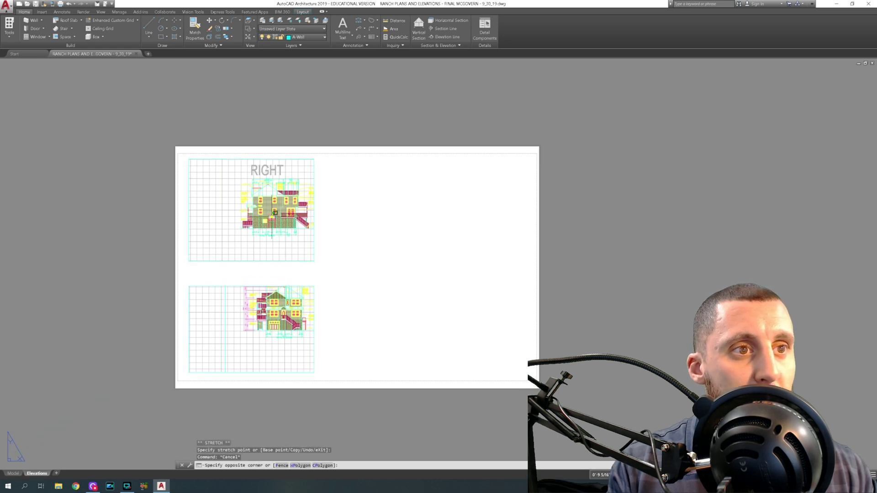
Recentre the RIGHT and FRONT elevations within their viewports and return to paper space.
double_click(274, 217)
middle_drag(274, 217, 251, 220)
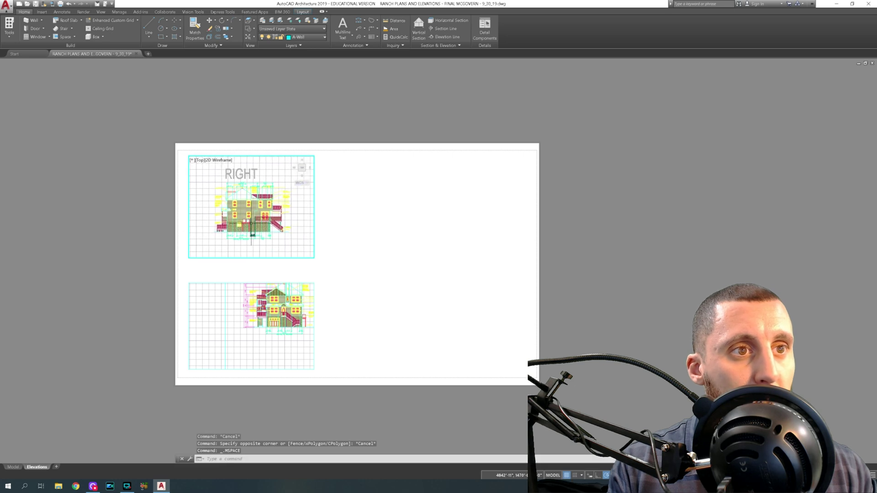
click(266, 325)
middle_drag(267, 325, 247, 323)
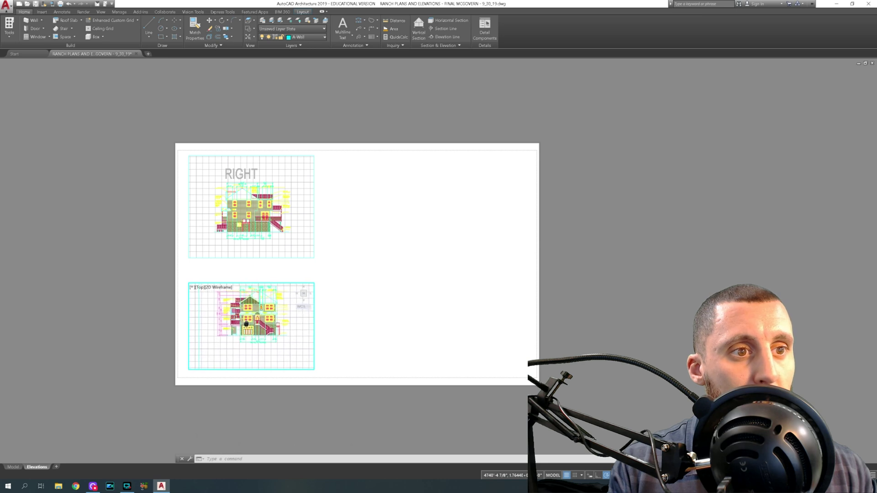
double_click(368, 305)
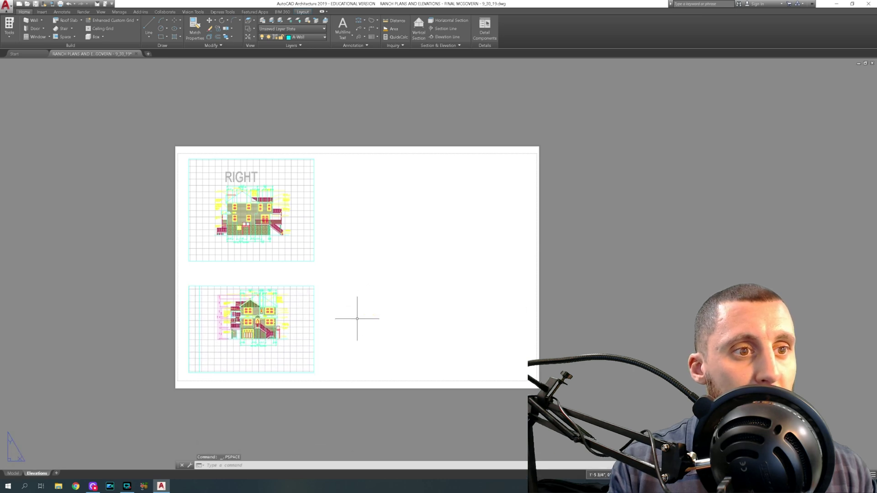
Copy both viewports together and paste the pair onto the empty right half of the sheet, level with the originals.
click(329, 238)
click(309, 300)
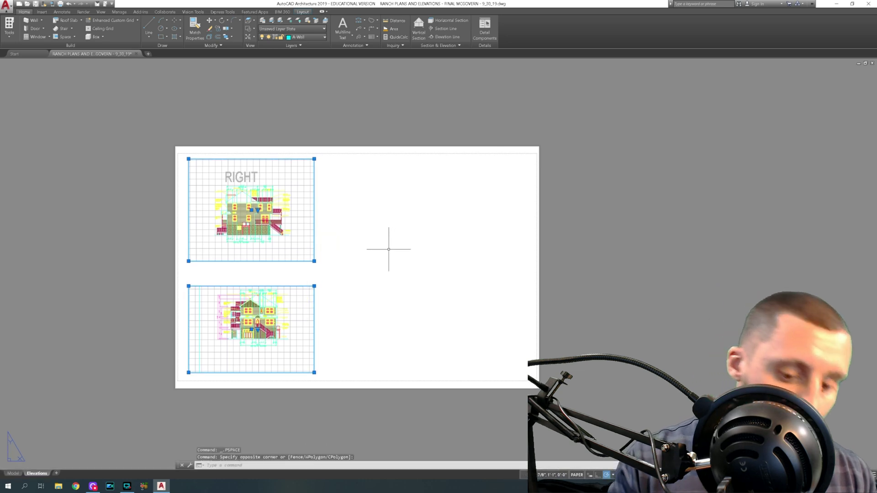
key(ctrl+c)
key(ctrl+v)
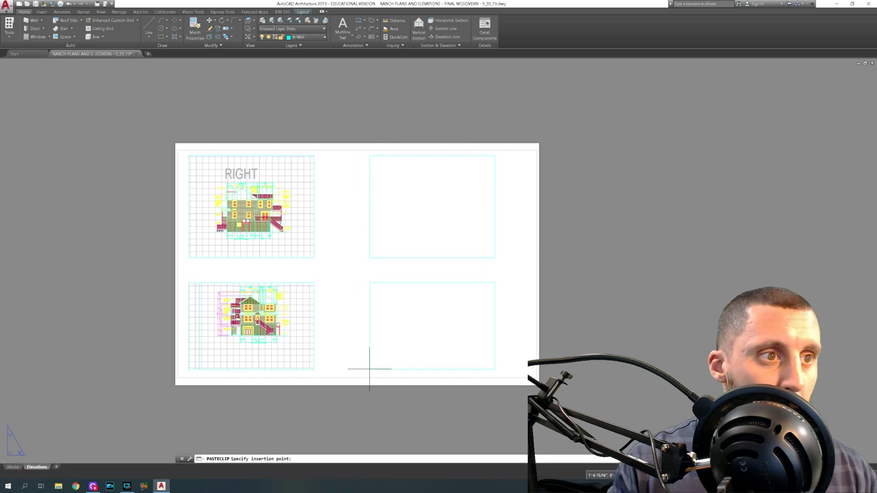
click(371, 367)
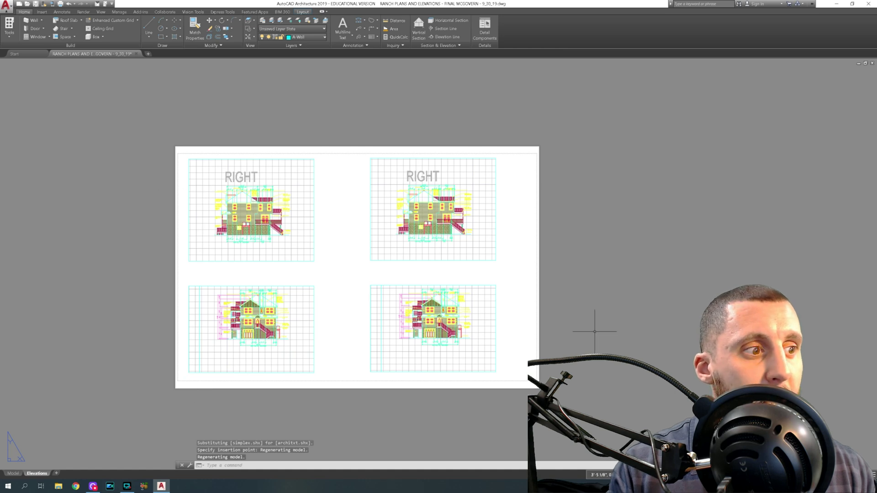
Reframe the copied lower-right viewport to show the REAR elevation, and return to paper space.
double_click(434, 338)
middle_drag(372, 326, 424, 343)
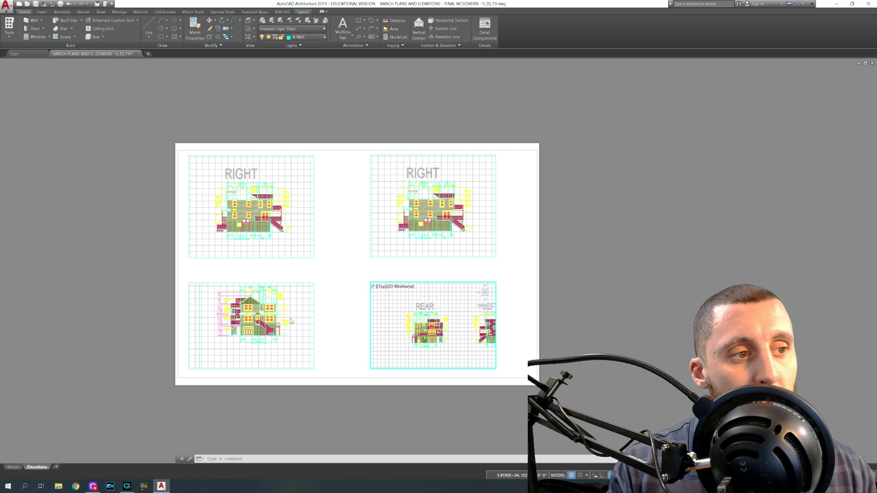
double_click(326, 309)
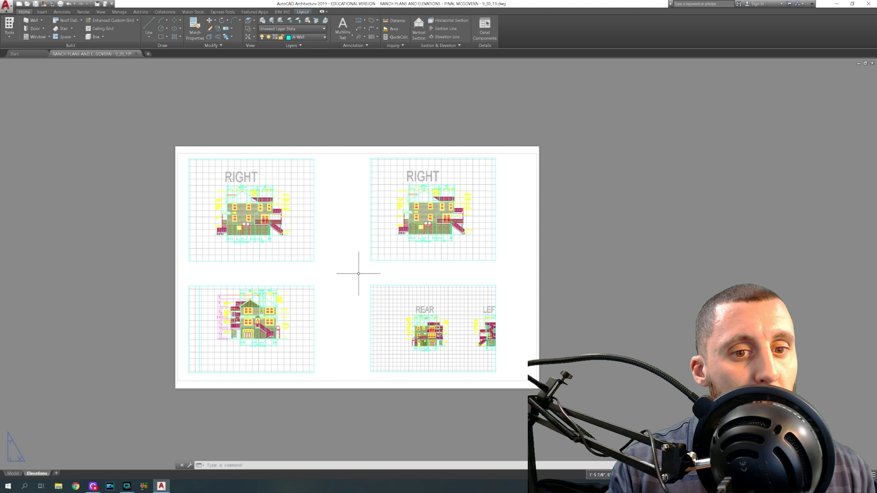
Add a new layout and rename it Floorplans.
click(57, 475)
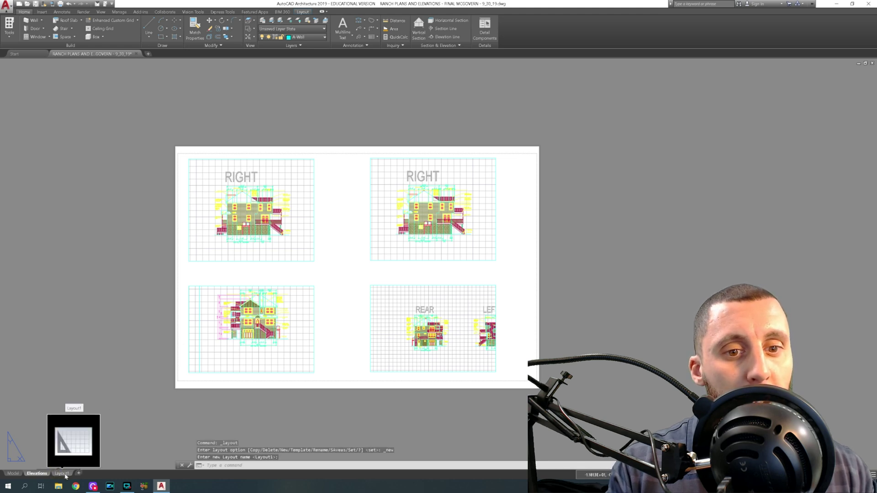
right_click(65, 476)
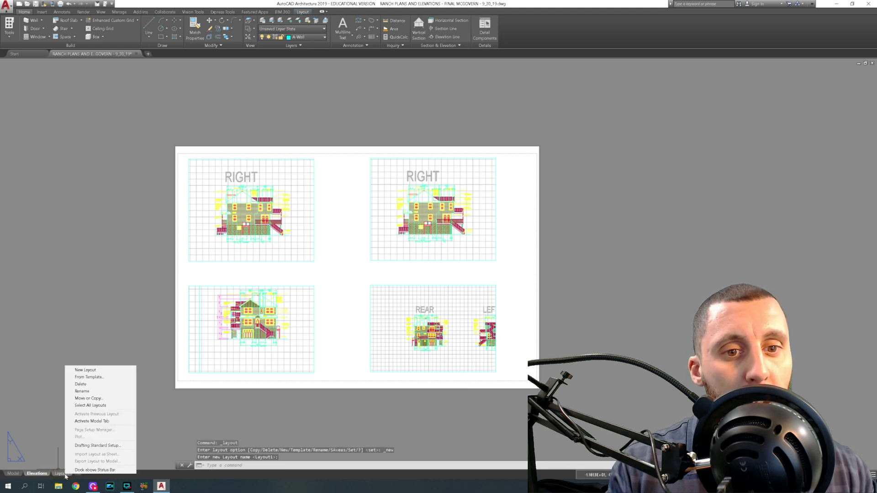
click(88, 391)
text(Floorplans)
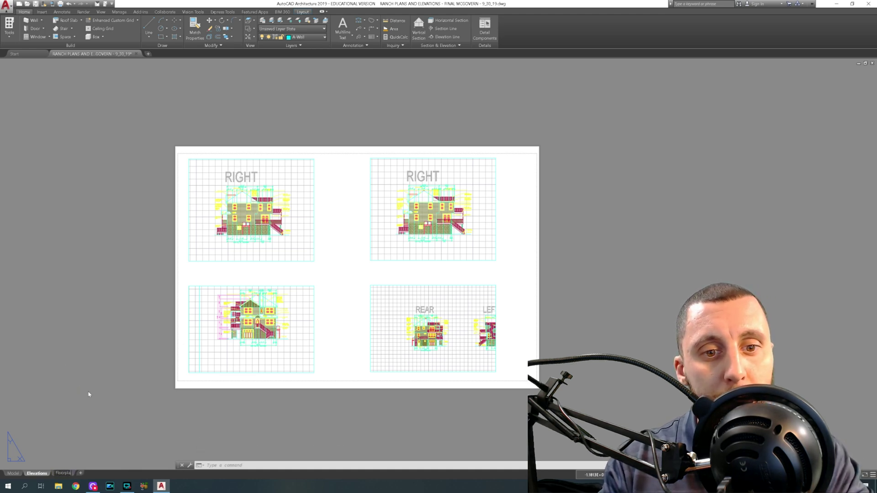
key(Return)
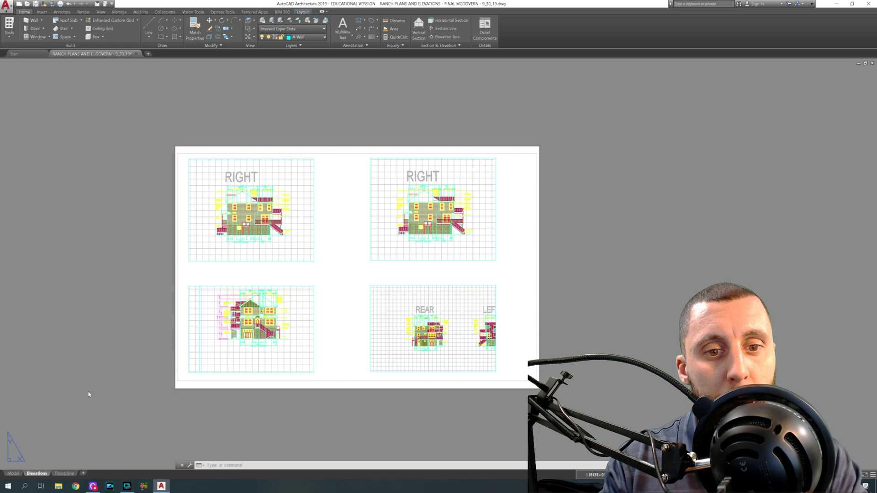
Open the Floorplans layout and set its page setup to the ARCH D (36.00 x 24.00 inches) paper size.
click(64, 473)
right_click(321, 223)
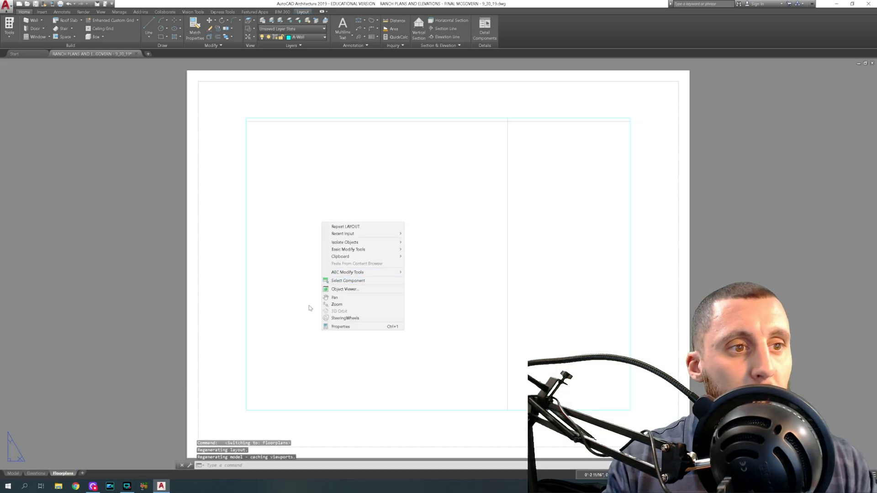
click(302, 307)
click(248, 371)
right_click(67, 475)
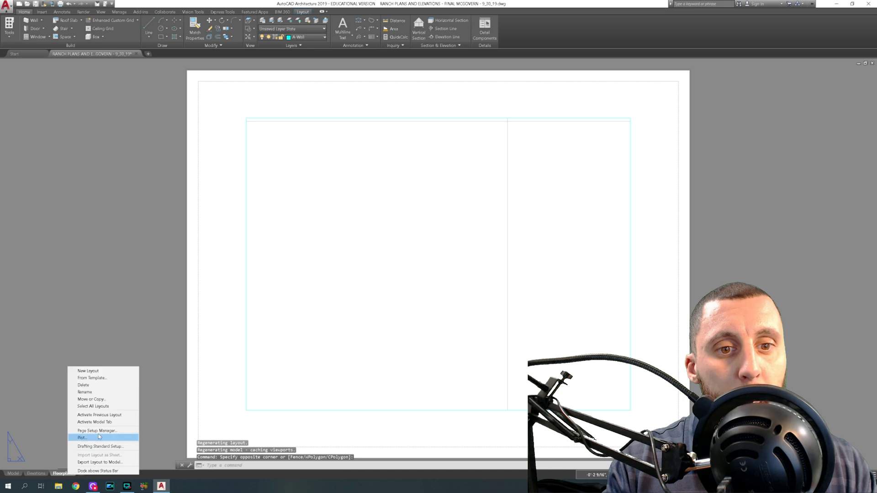
click(108, 432)
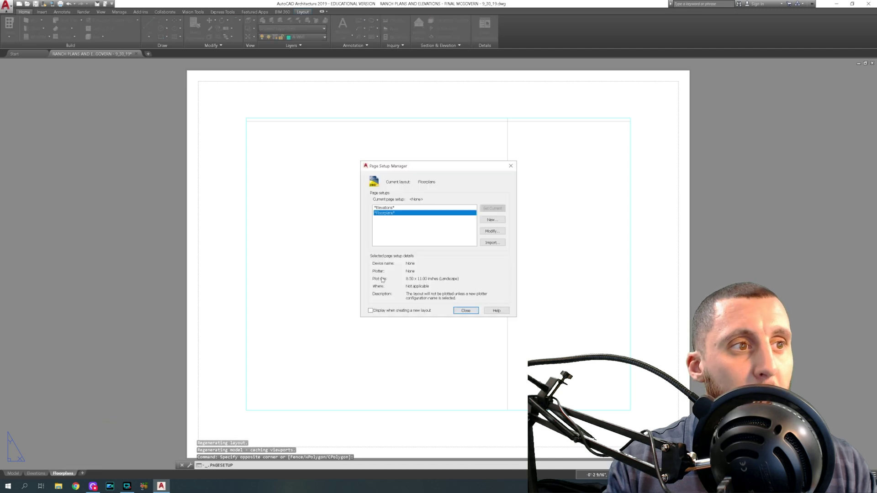
click(492, 231)
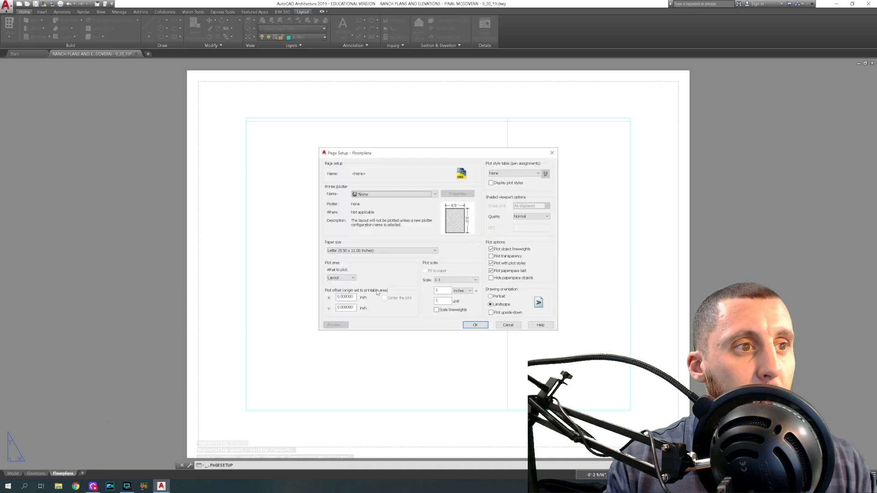
click(366, 250)
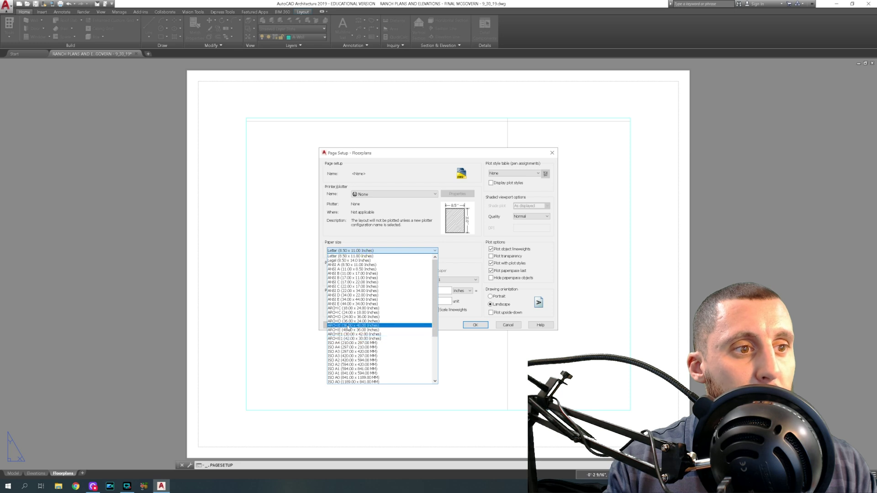
click(347, 322)
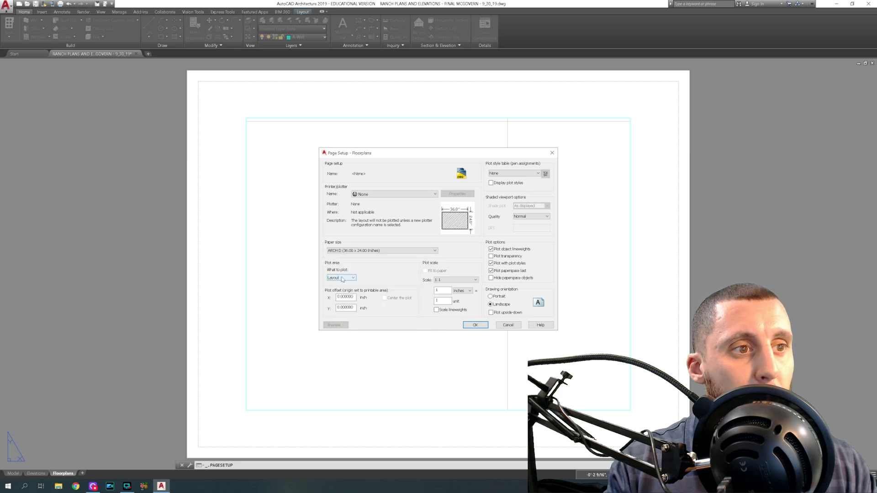
click(476, 326)
click(462, 311)
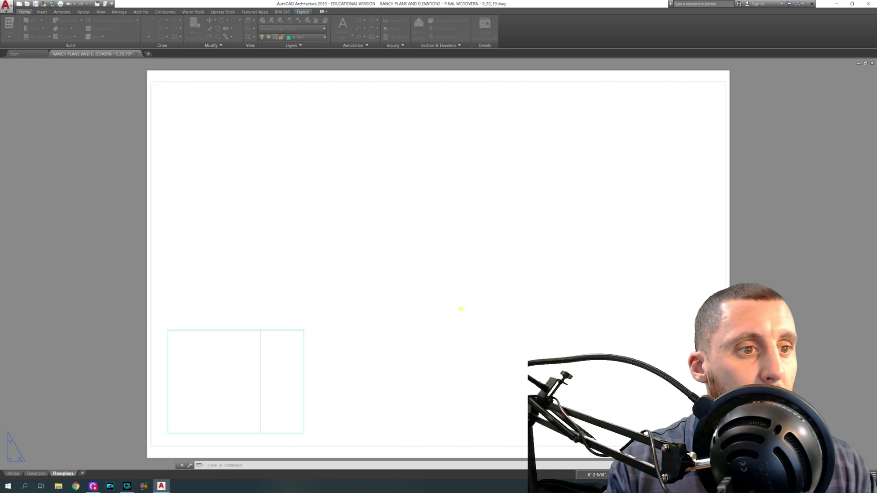
Enlarge the small Floorplans viewport by stretching its upper-right corner outward toward the middle of the sheet.
click(304, 329)
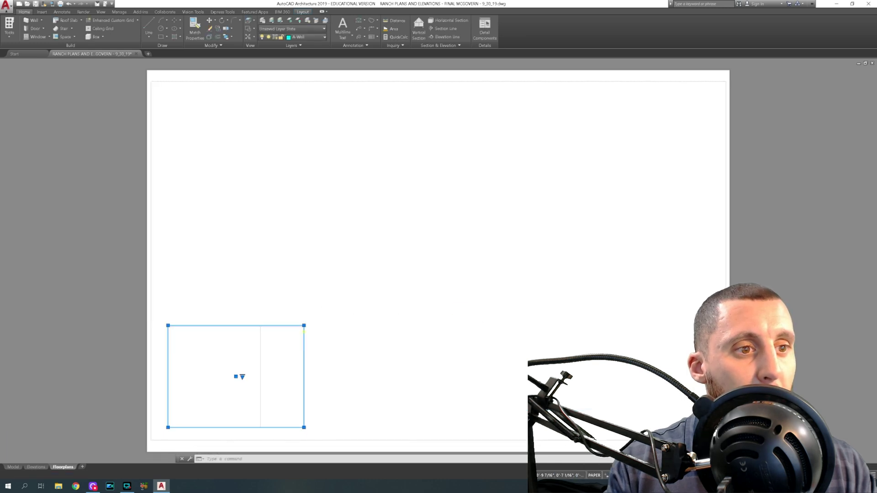
click(306, 327)
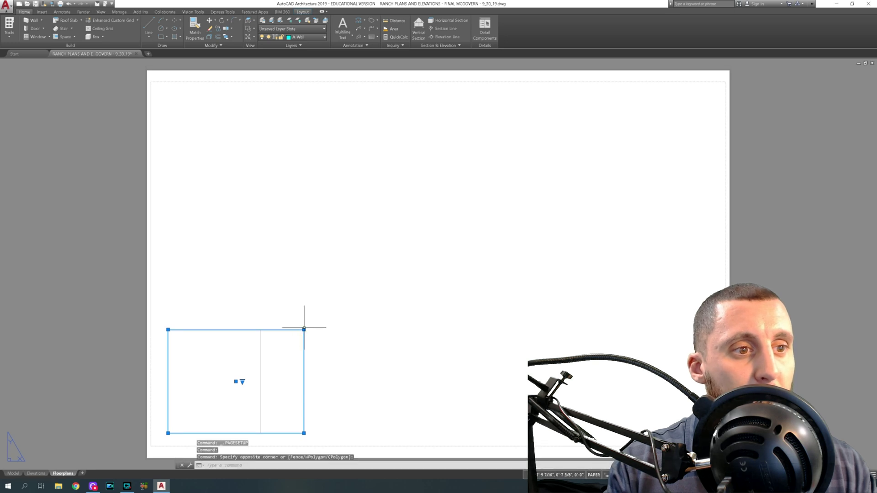
click(303, 327)
click(304, 329)
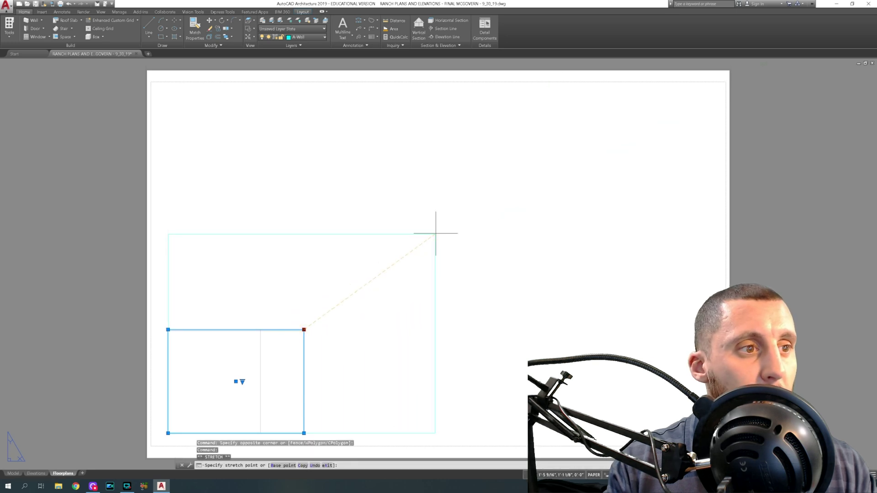
click(385, 266)
Reframe the viewport's model view on the floor plan with joist framing, filling the frame, and return to paper space.
double_click(304, 338)
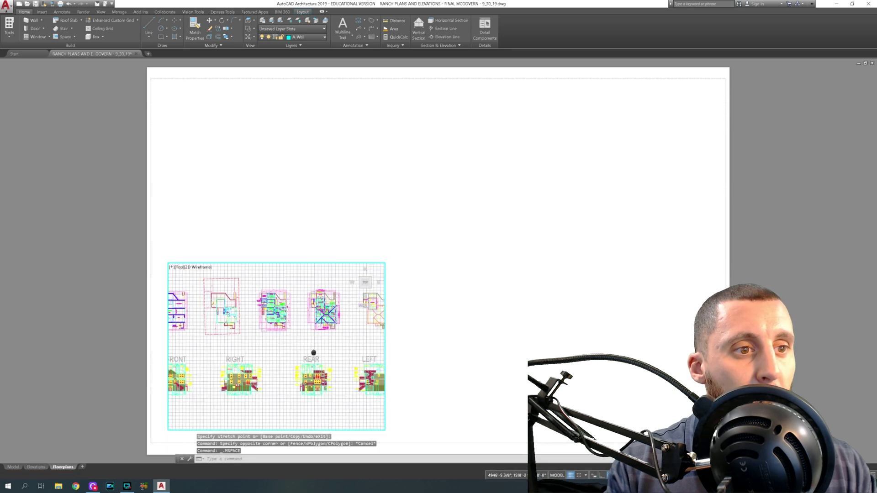
scroll(288, 352, up, 4)
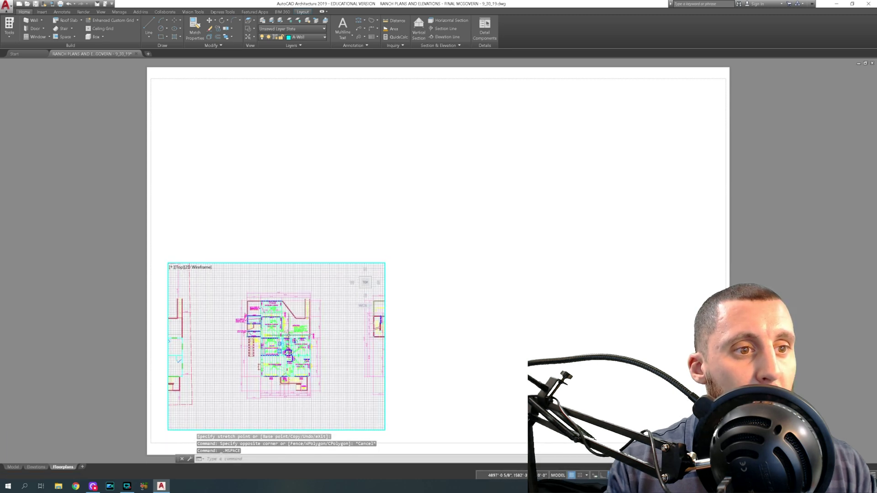
scroll(290, 349, up, 3)
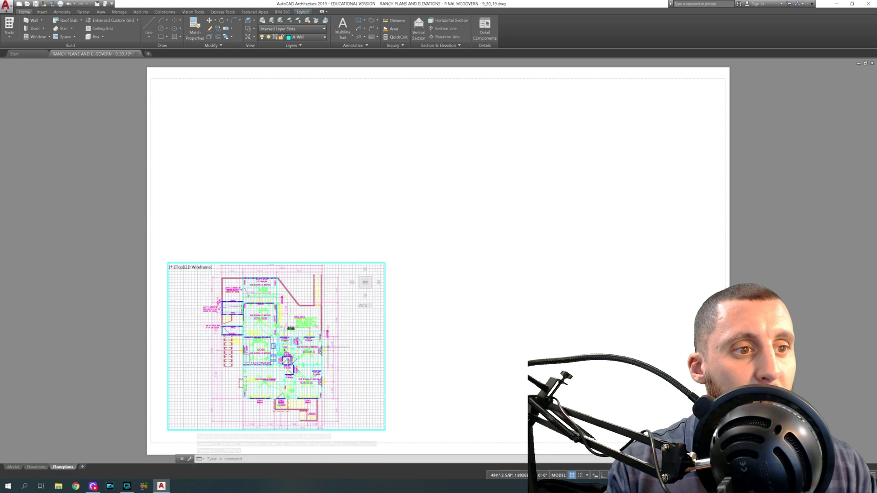
double_click(404, 260)
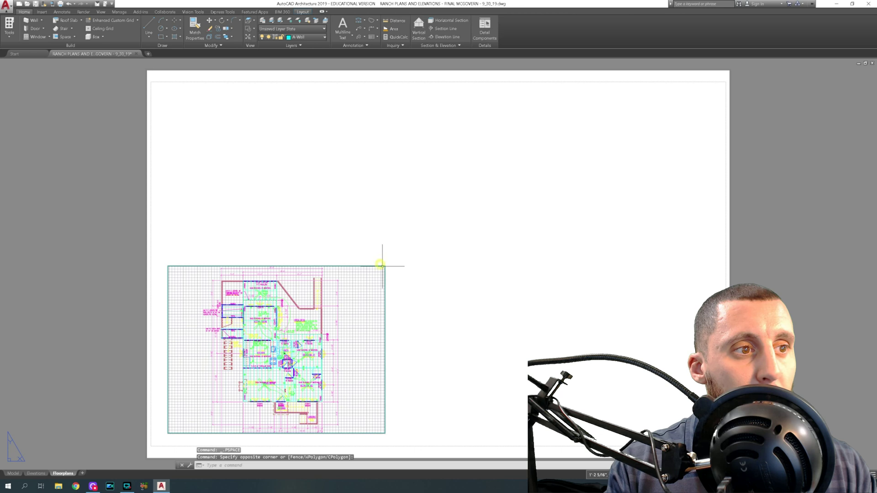
Stretch the viewport's upper-right corner straight up to make room around the plan's dimensions.
click(384, 264)
click(385, 263)
click(385, 240)
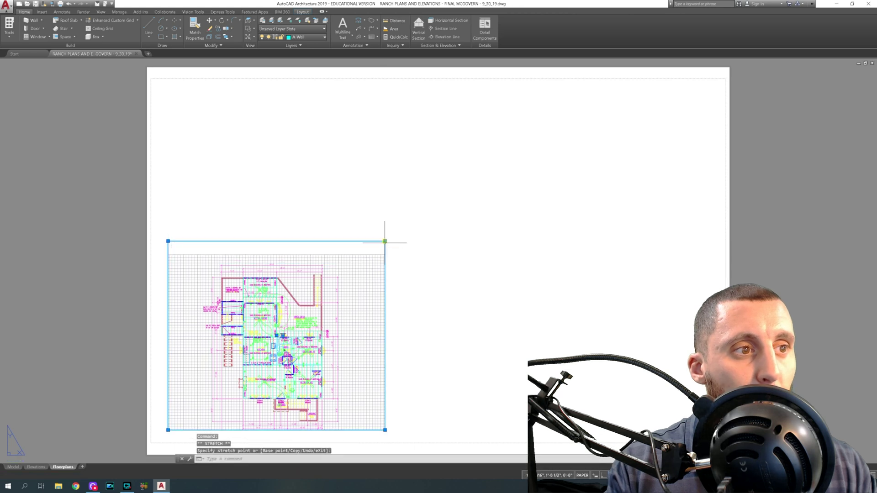
middle_drag(343, 329, 338, 308)
Inside the floor plan viewport, turn off the layers of the green electrical symbols and the yellow text with LAYOFF.
double_click(337, 313)
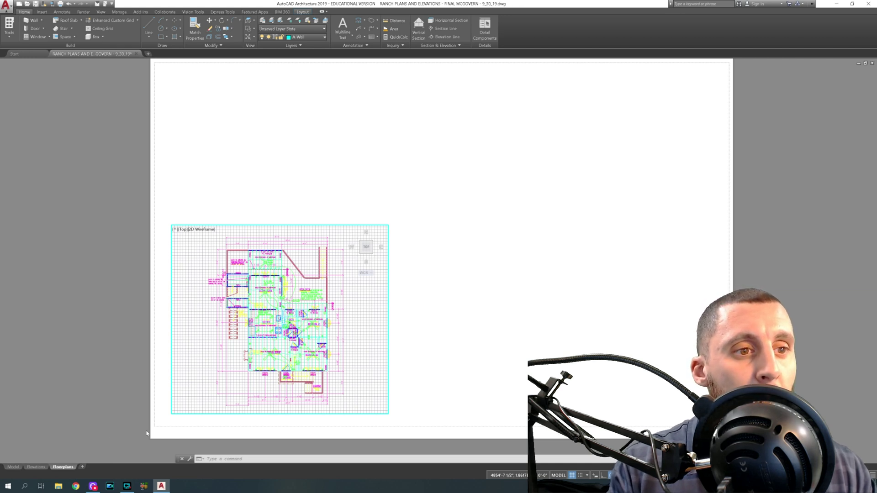
double_click(420, 314)
double_click(360, 319)
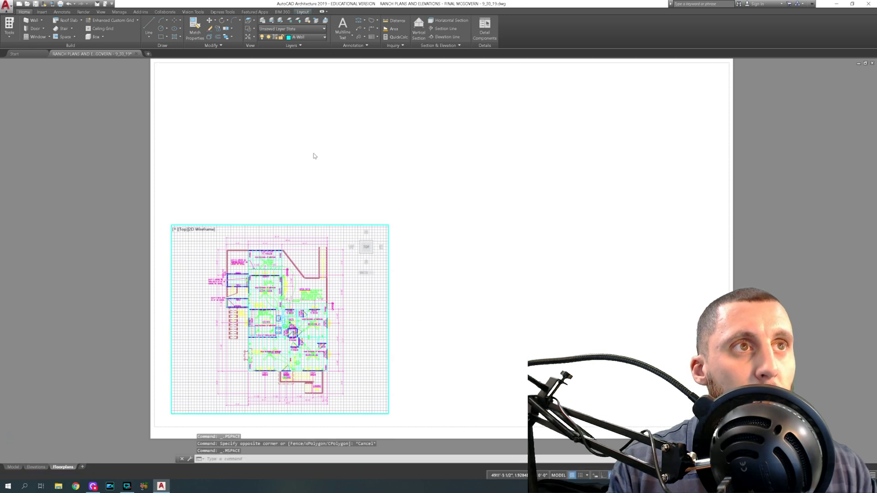
click(299, 21)
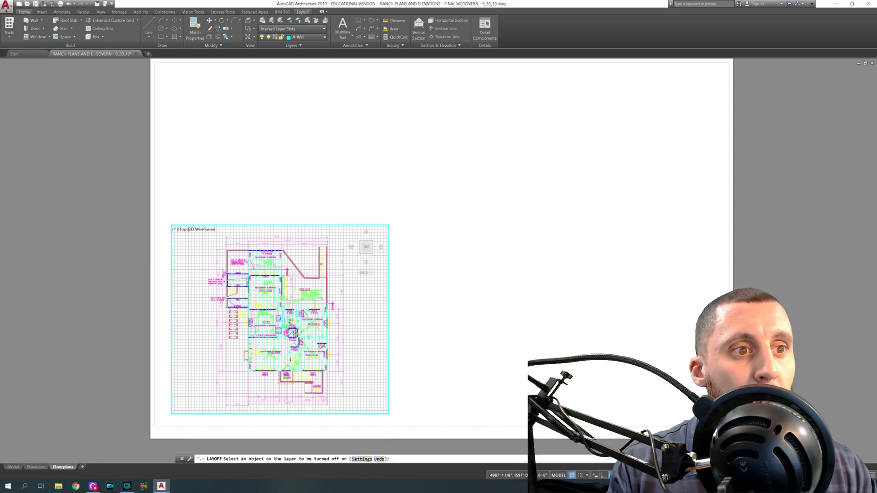
click(305, 301)
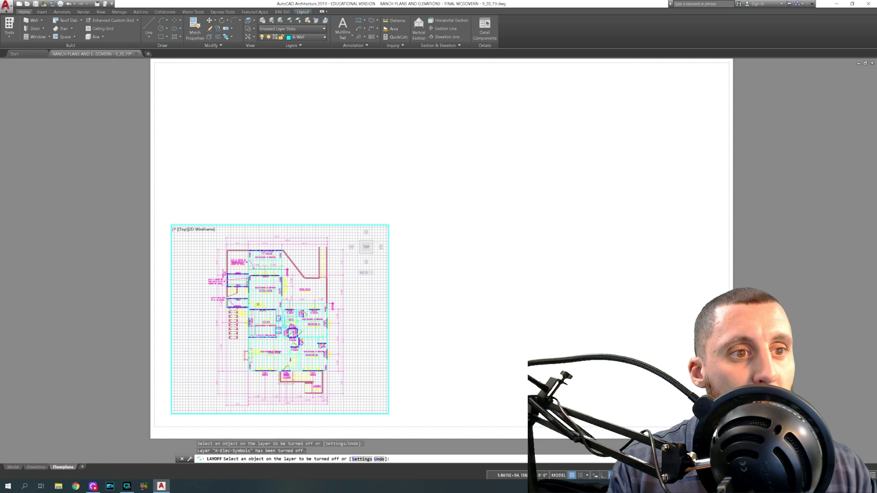
click(258, 304)
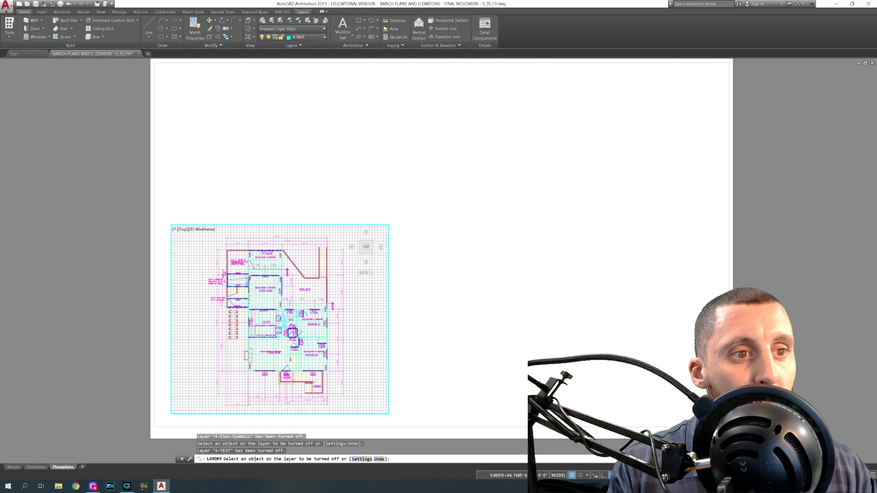
Turn off the A-Parallam and A-Framing-Text layers by picking the beam line and framing text, and return to paper space.
scroll(268, 297, up, 8)
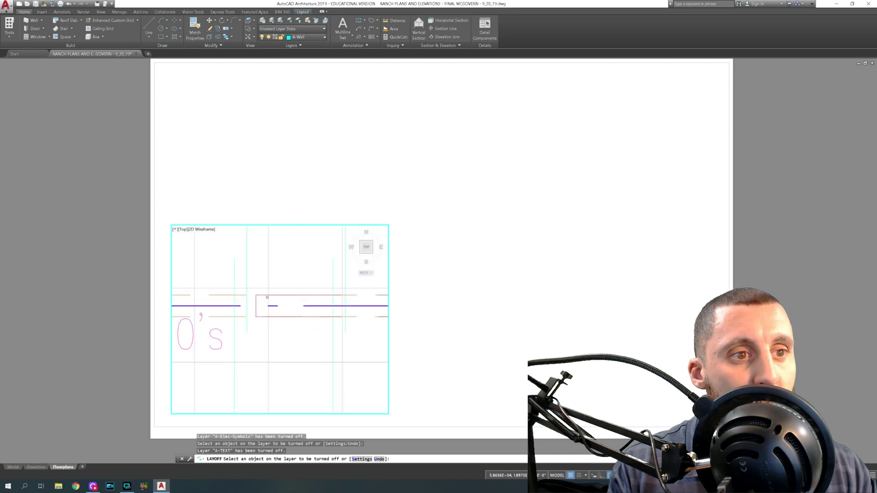
click(273, 306)
click(218, 341)
scroll(298, 326, down, 6)
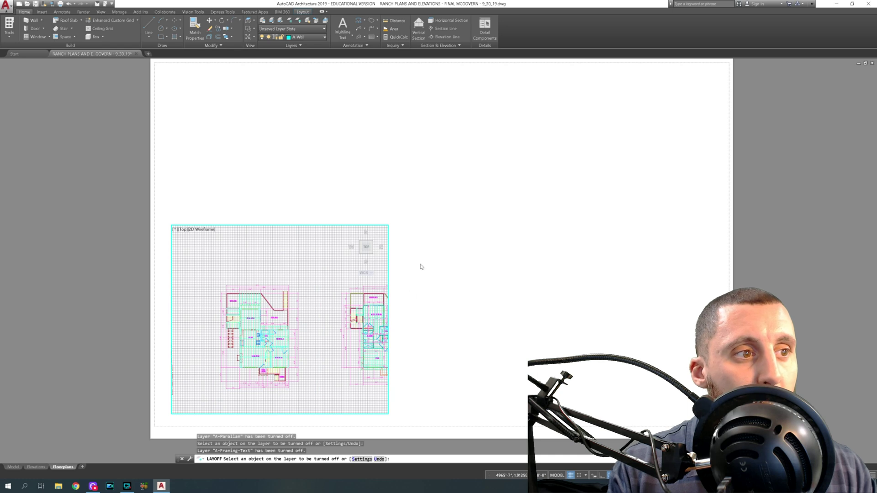
key(Escape)
double_click(442, 274)
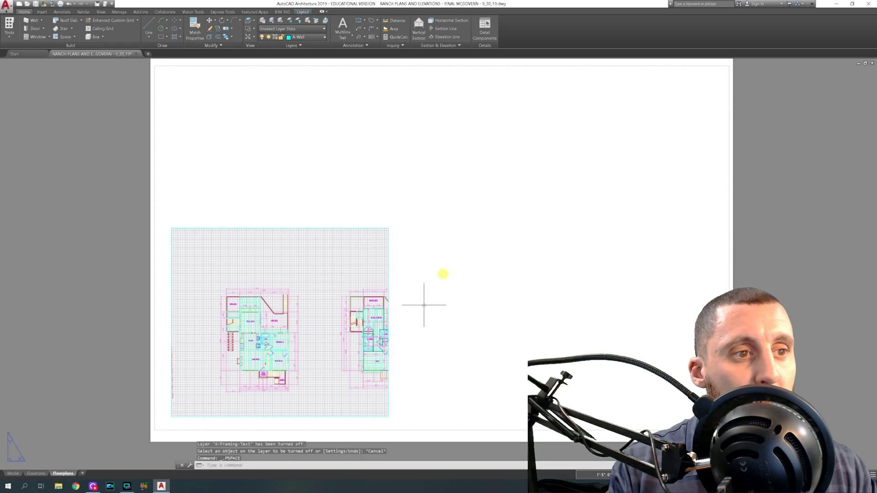
Check the Elevations layout and the model-space floor plans for the effect of the turned-off layers, and return to Floorplans.
click(41, 474)
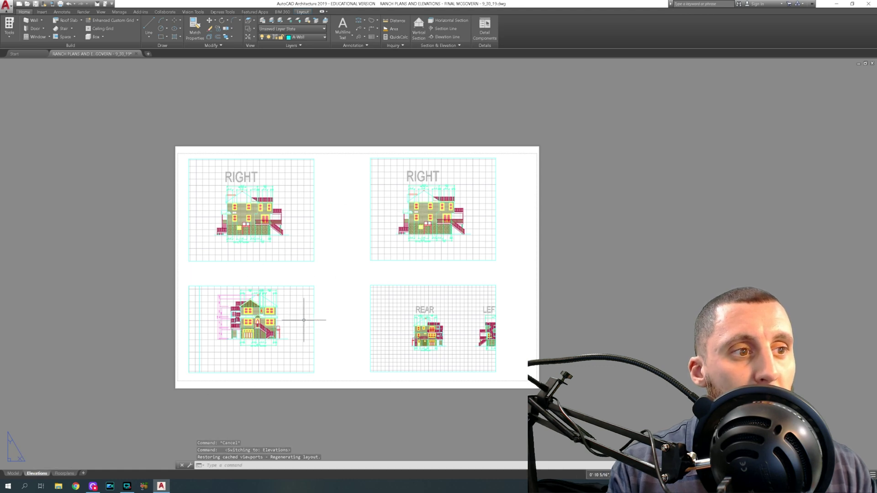
click(15, 474)
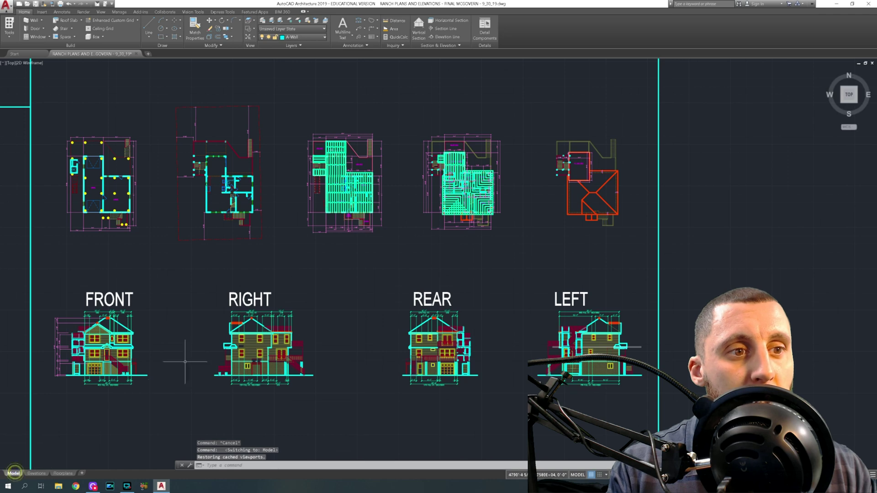
scroll(357, 173, up, 3)
mouse_move(359, 183)
middle_down()
mouse_move(293, 219)
mouse_move(114, 209)
mouse_move(387, 199)
mouse_move(684, 202)
middle_up()
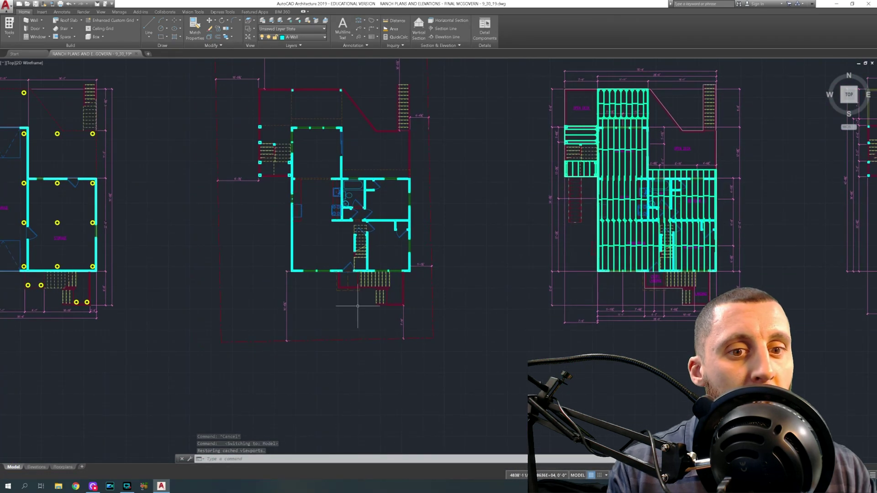
click(63, 467)
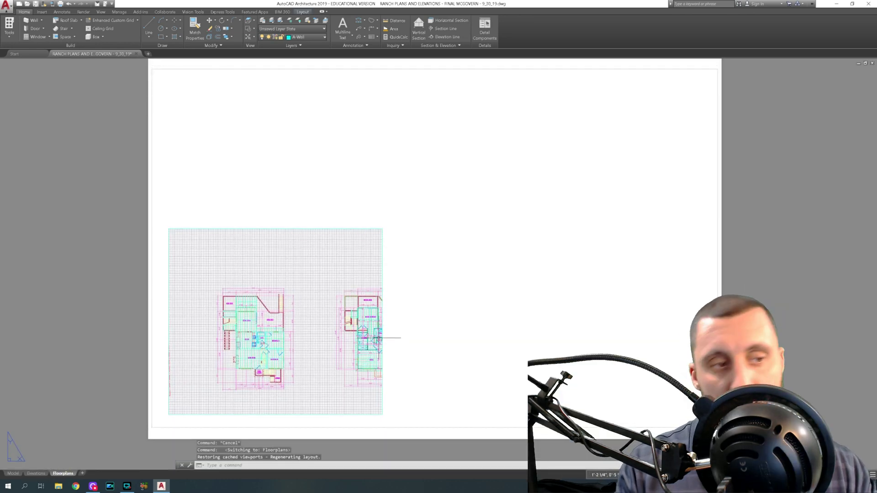
Undo the layer switch-offs and view changes back through the viewport's last upward stretch.
click(13, 473)
key(ctrl+Page_Down)
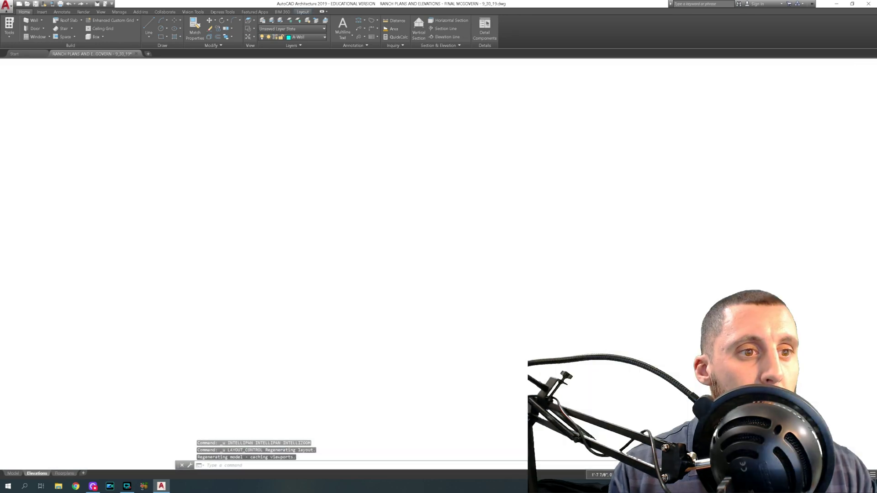
double_click(378, 338)
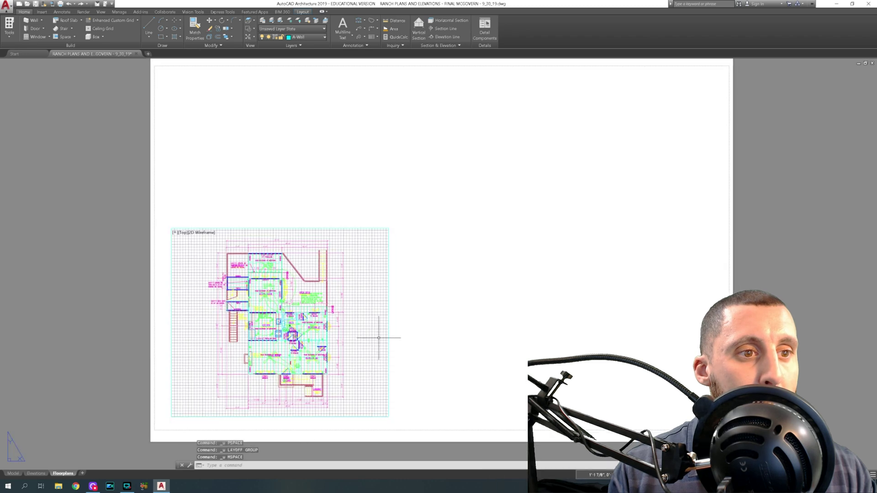
scroll(379, 338, up, 1)
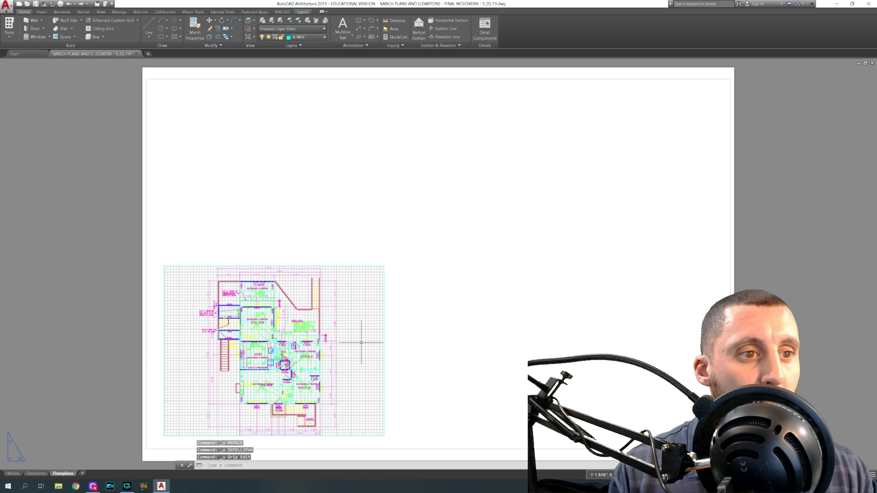
Activate the floor plan viewport's model space and start LAYFRZ with its Viewports setting on Vpfreeze.
click(351, 317)
click(351, 317)
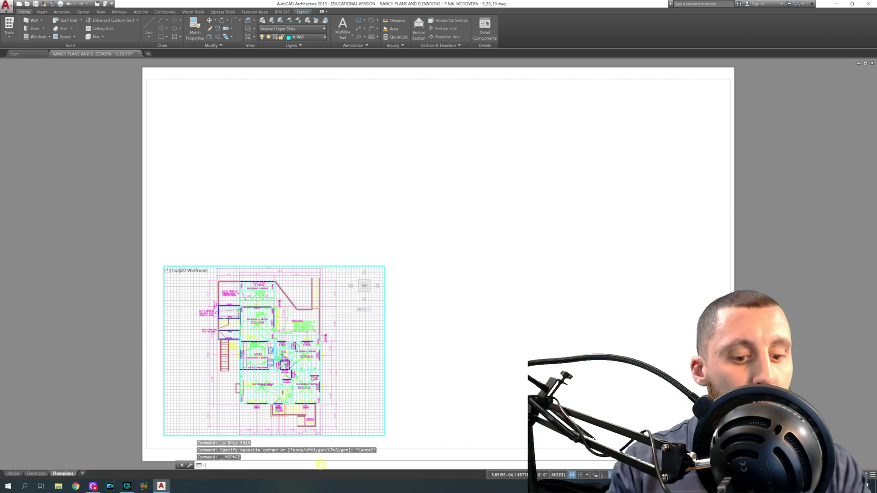
text(LAYFRZ)
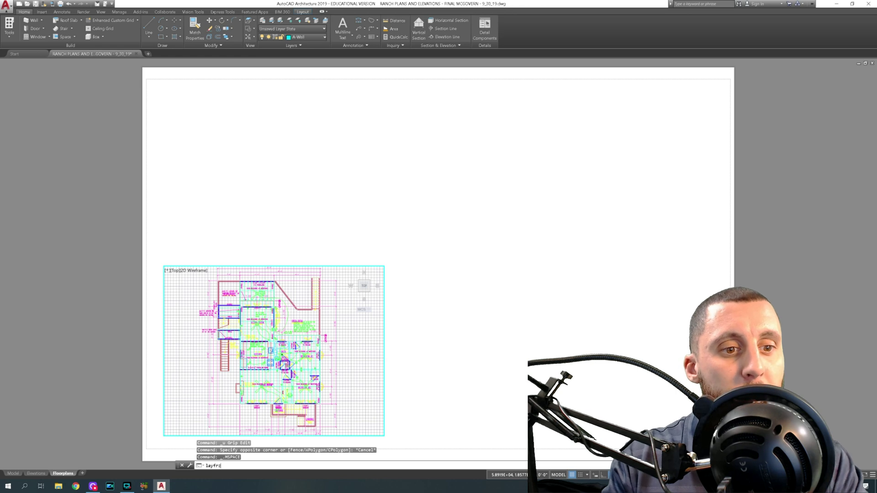
key(Return)
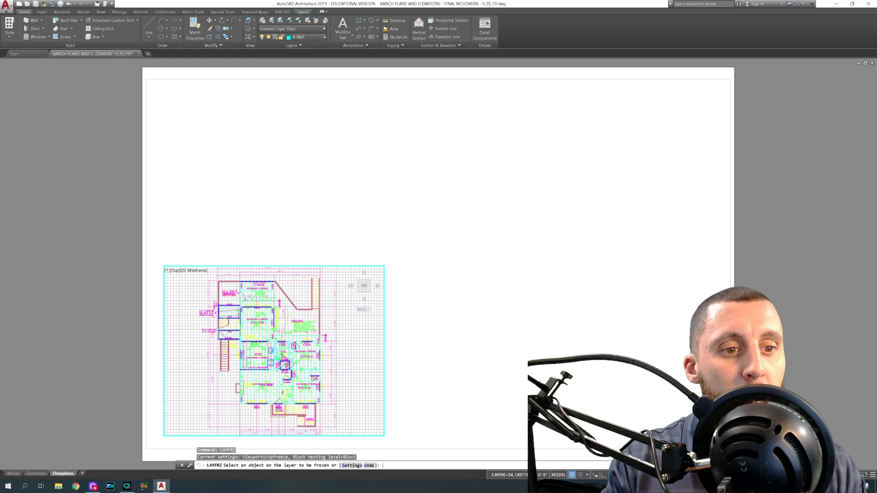
text(S)
key(Return)
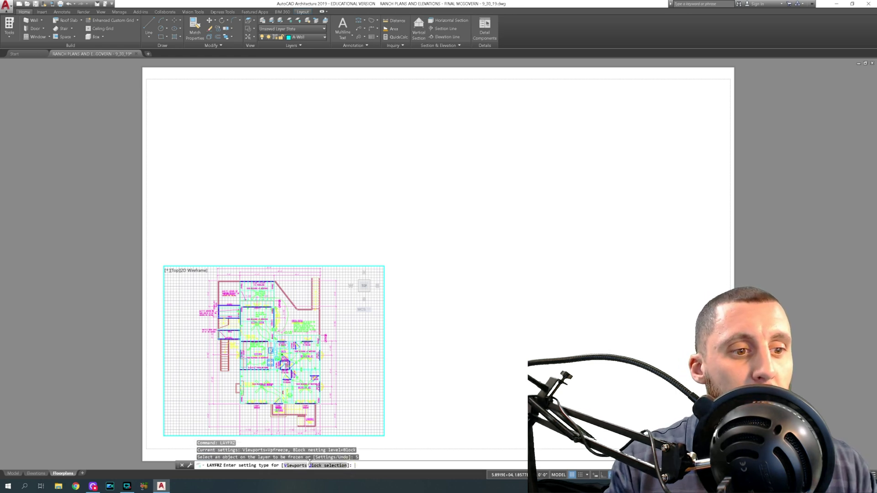
click(293, 467)
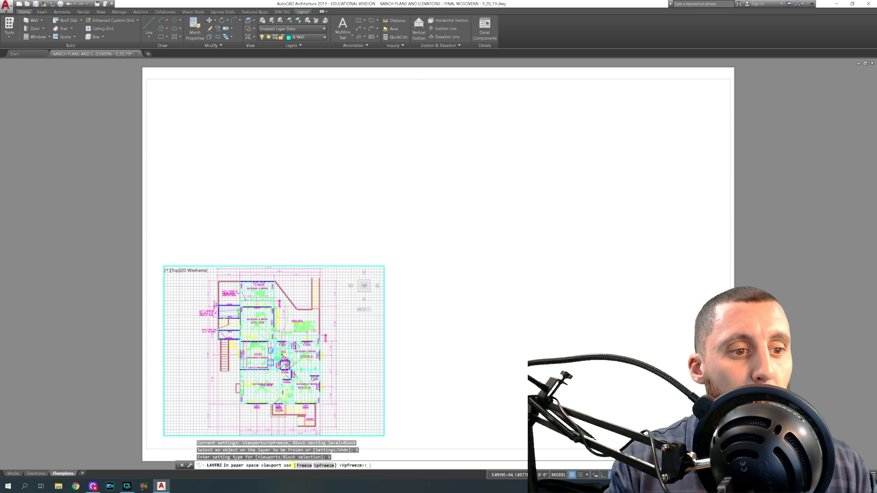
click(326, 467)
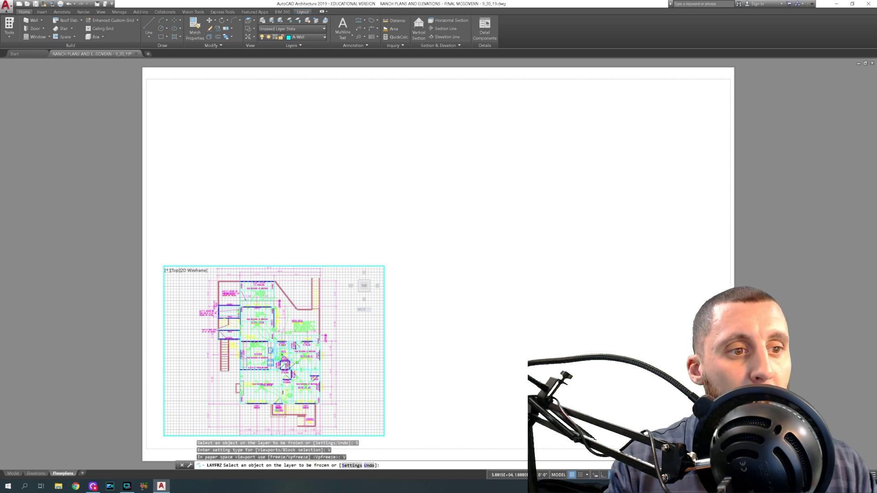
Freeze the A-Elec-Symbols, A-FRAMING and A-Framing-Text layers in this viewport by picking an object on each one.
scroll(300, 354, up, 6)
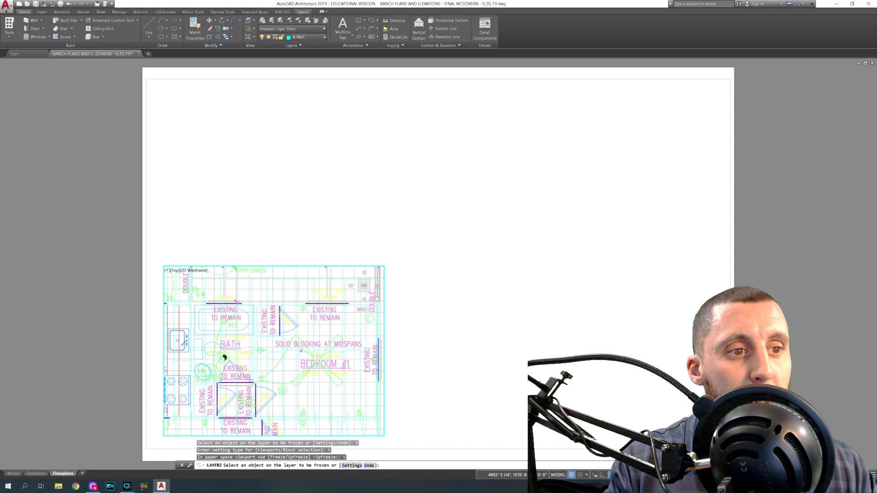
scroll(300, 351, up, 4)
click(308, 345)
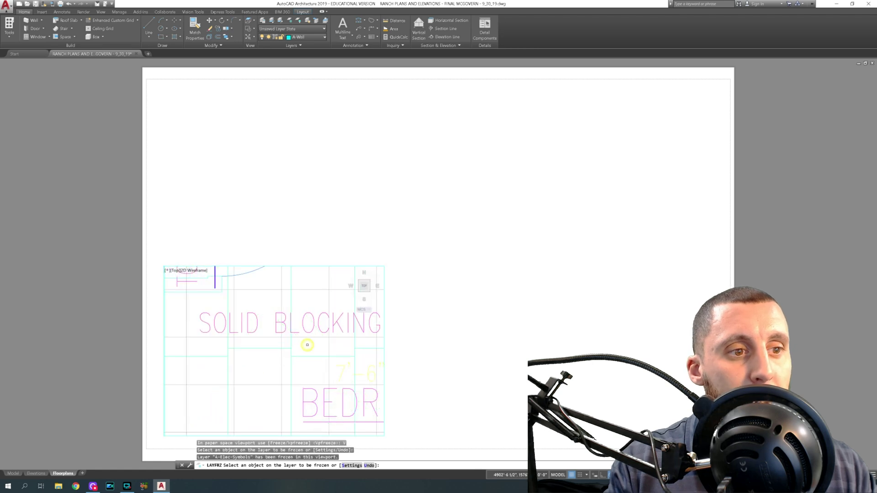
scroll(307, 345, down, 4)
scroll(303, 341, up, 4)
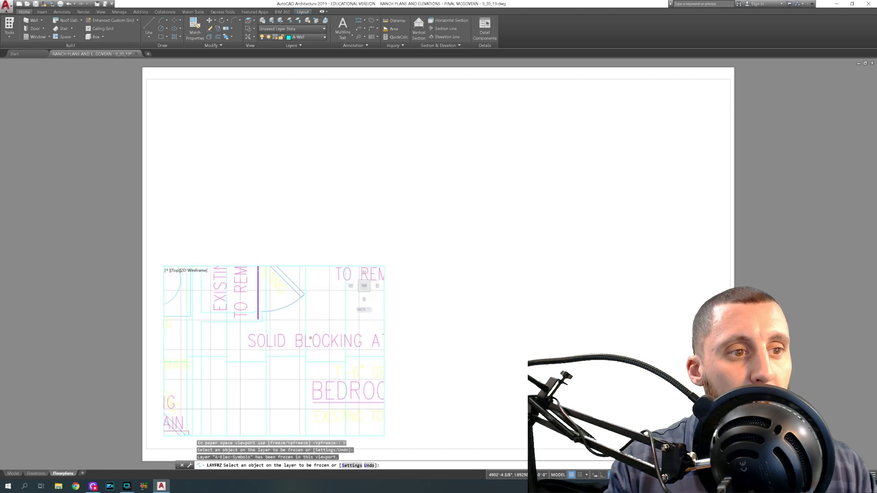
click(305, 332)
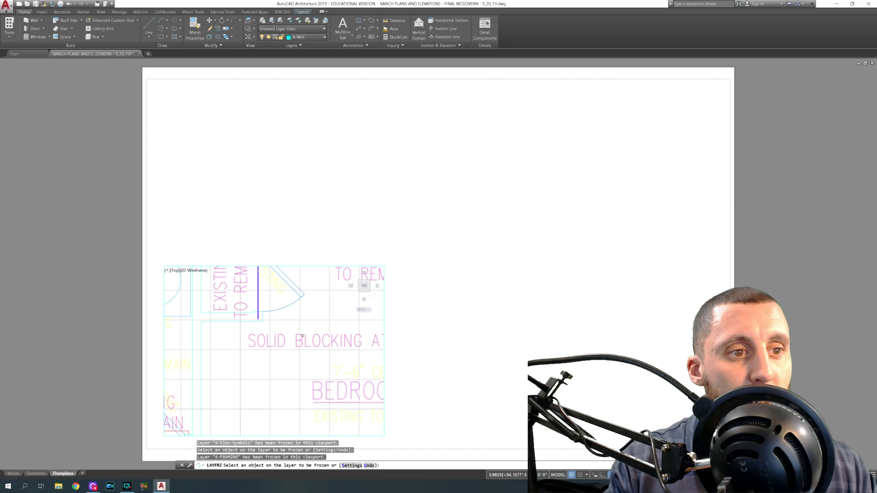
click(302, 336)
scroll(303, 338, down, 4)
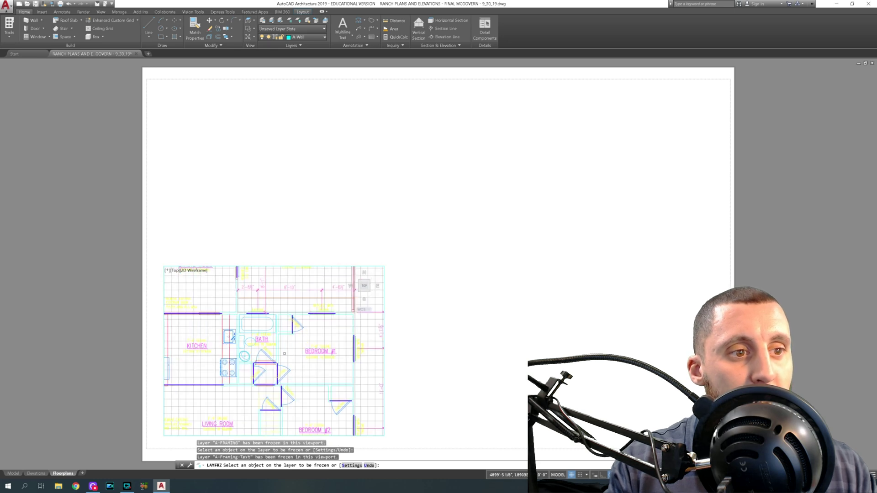
Try freezing the A-Room-Labels layer by picking the BEDROOM #1 label, and undo that freeze.
click(317, 353)
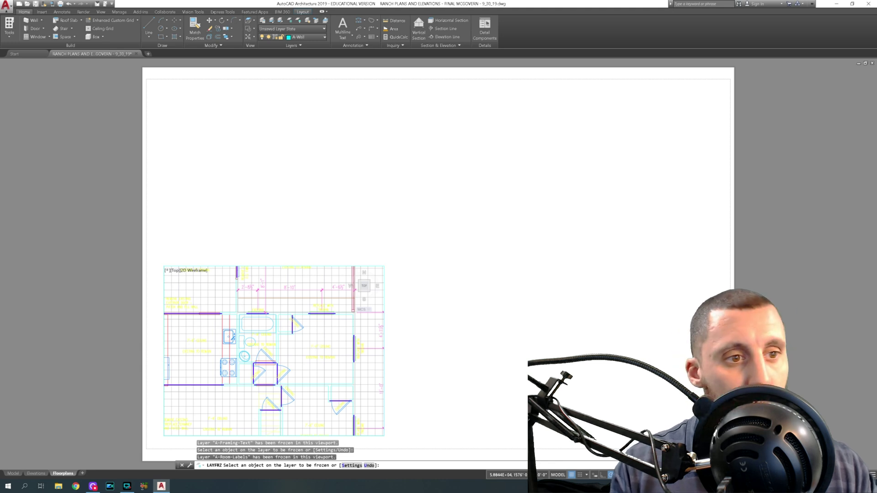
text(u)
key(Return)
End the layer freezing, return to paper space and stretch the floor plan viewport's upper-right corner outward by about 6 1/16" at 45°.
middle_drag(285, 413, 325, 356)
scroll(325, 355, down, 2)
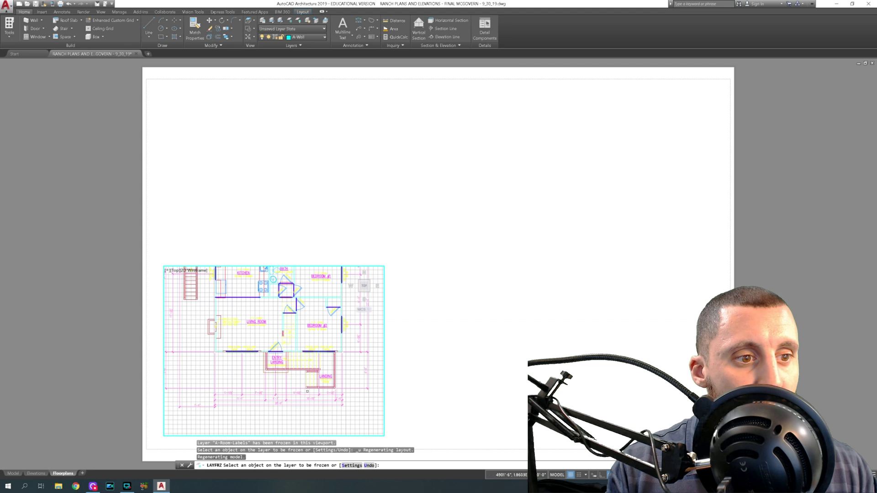
middle_drag(288, 268, 315, 368)
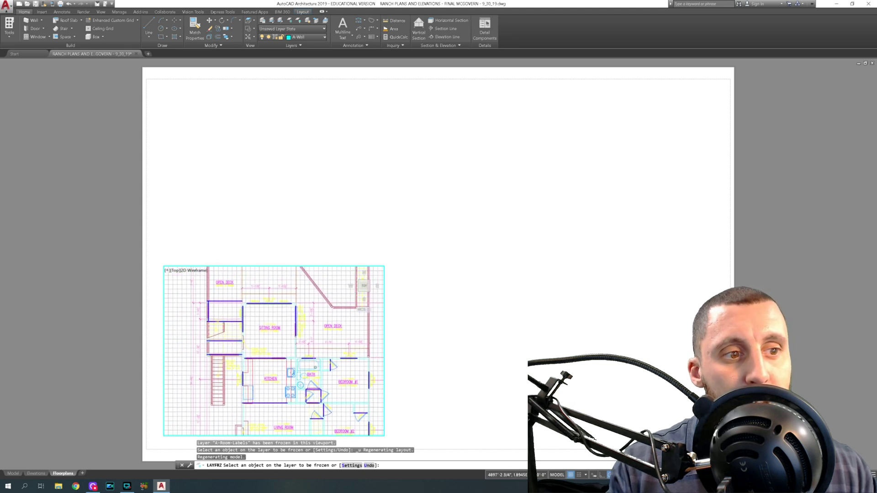
key(Escape)
scroll(297, 338, down, 2)
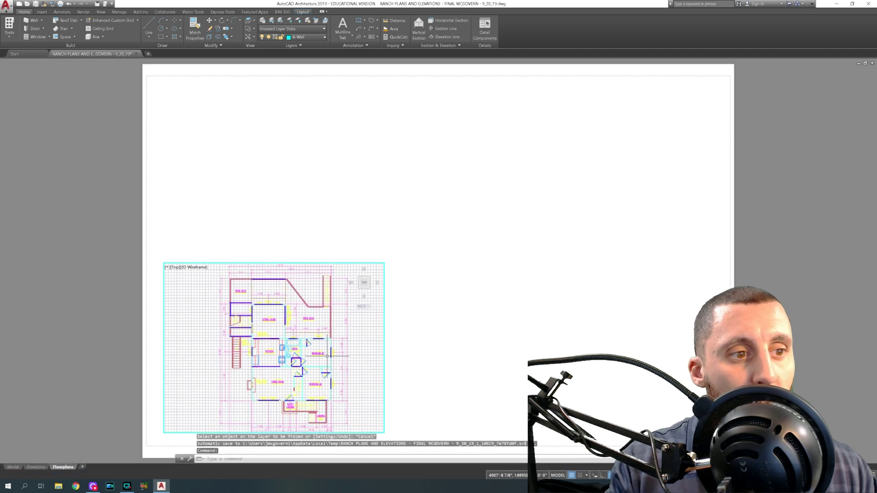
click(384, 350)
click(386, 351)
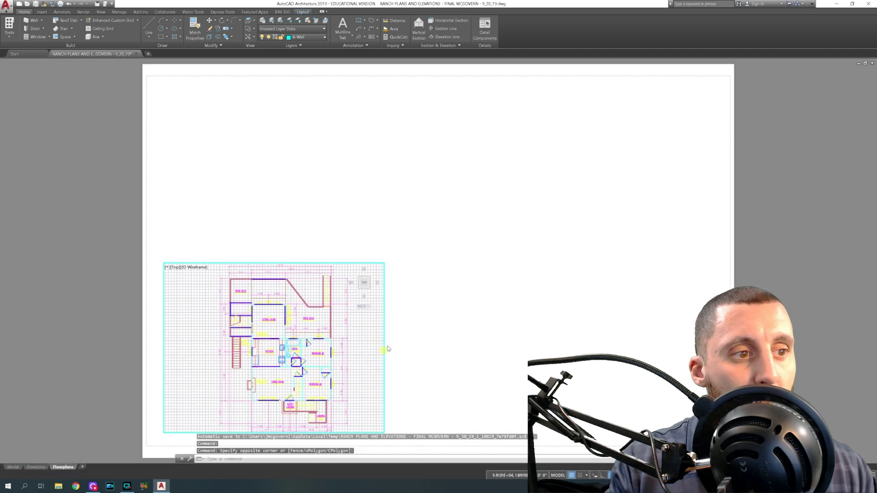
key(Escape)
double_click(385, 252)
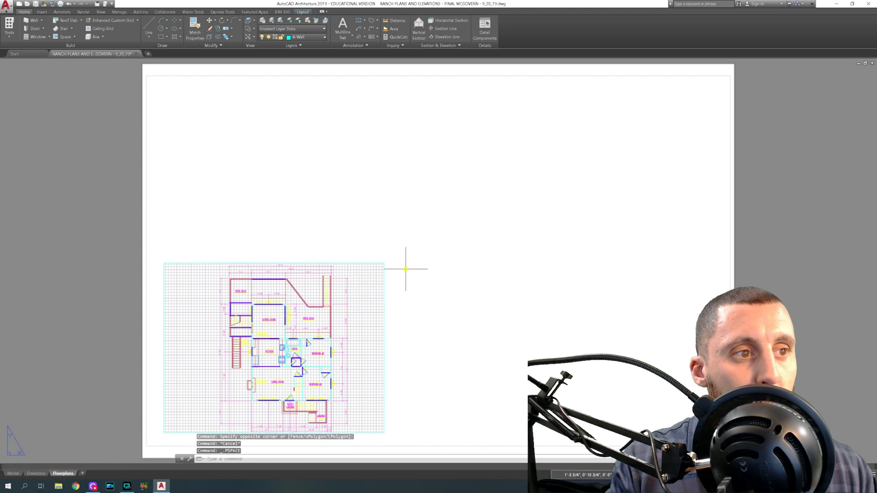
click(384, 263)
click(383, 262)
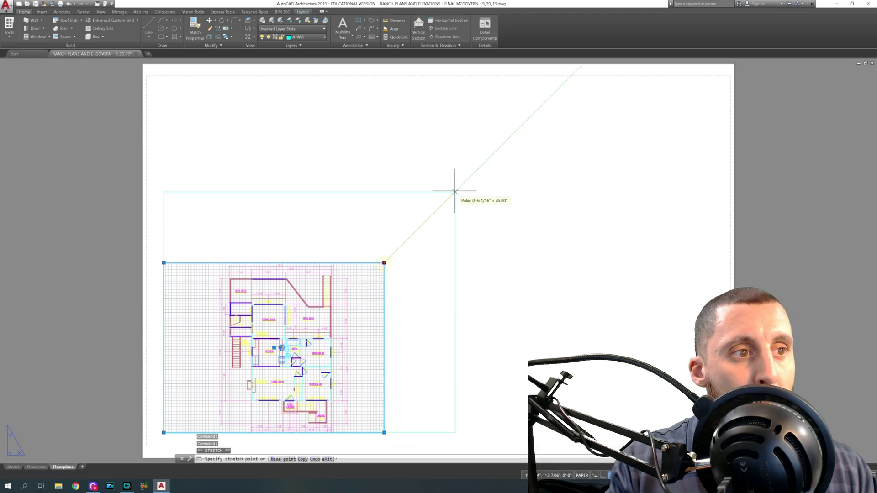
click(455, 192)
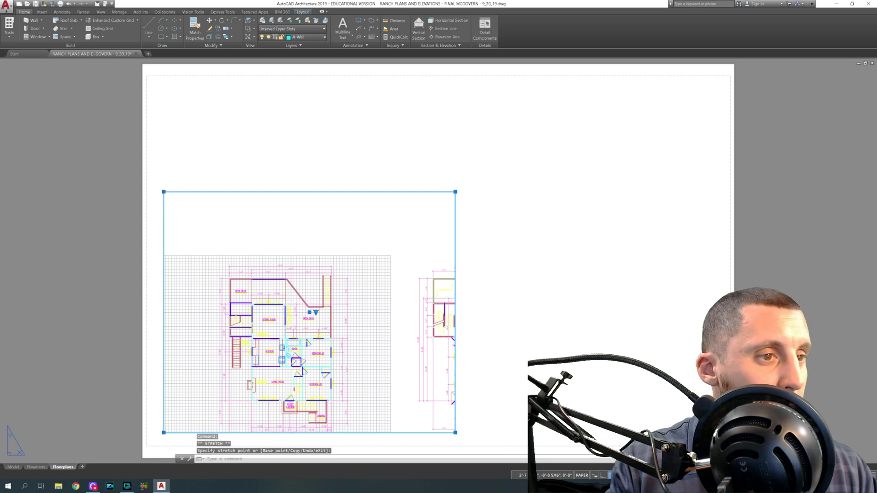
Enlarge and reposition the first floor plan inside the stretched viewport so the whole plan fills it.
double_click(311, 311)
scroll(319, 320, up, 3)
middle_drag(311, 329, 351, 303)
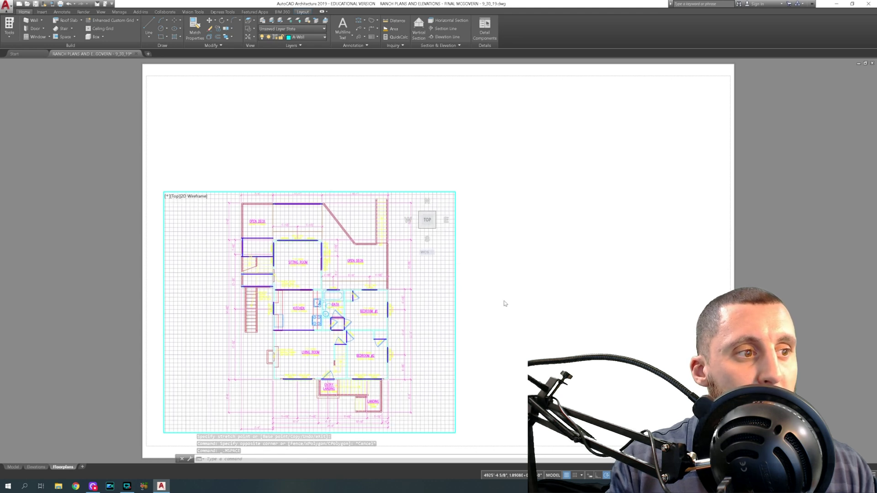
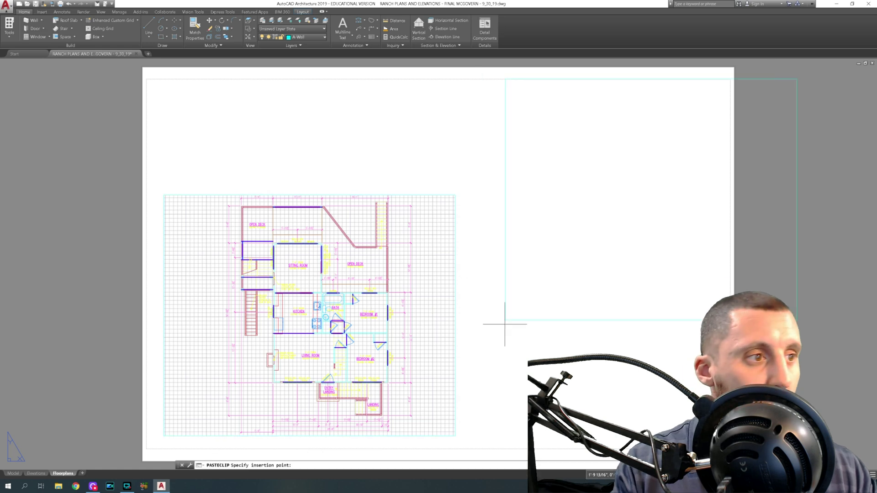
Paste a copy of the floor plan viewport directly beside the original and shift its view to the plan with the master bedroom.
click(458, 438)
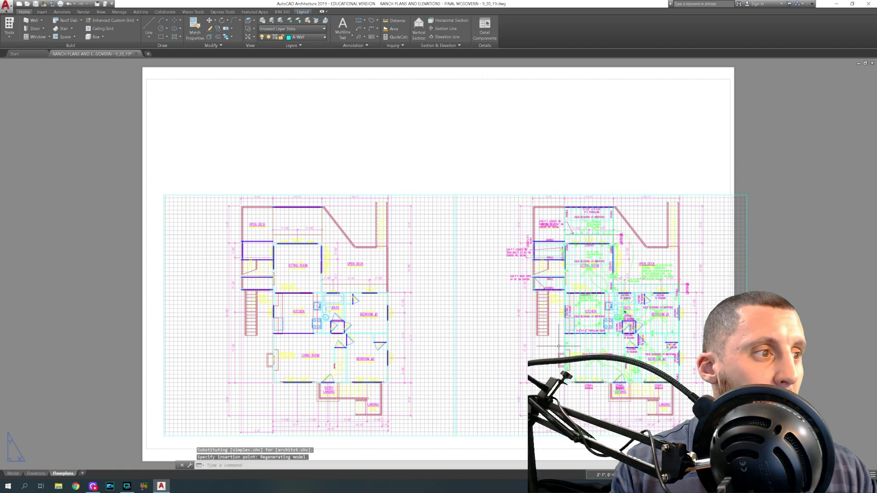
double_click(578, 329)
scroll(578, 328, down, 2)
middle_drag(578, 329, 515, 348)
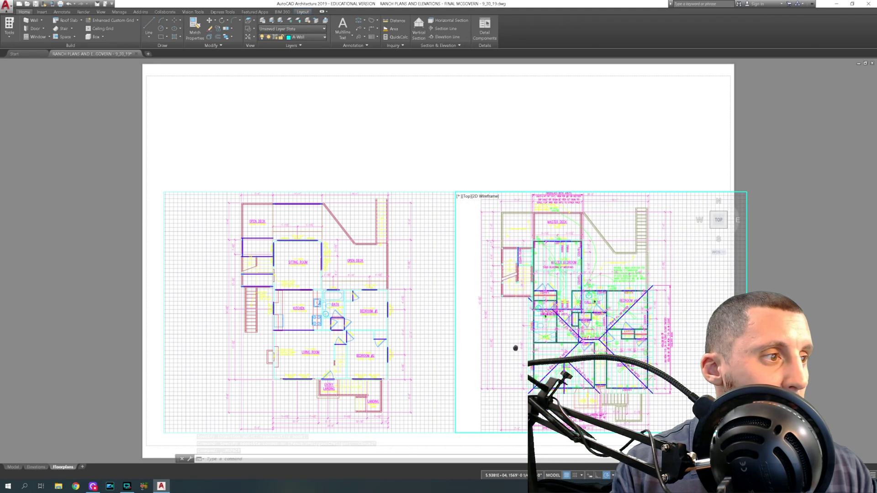
Reactivate the copied viewport and start LAYFRZ with its Viewports setting on Vpfreeze.
double_click(488, 145)
double_click(487, 234)
text(layfrz)
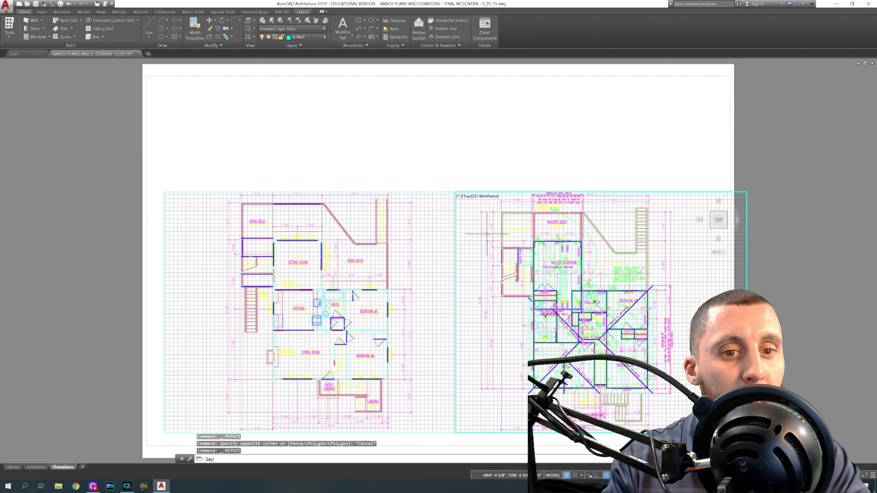
key(Return)
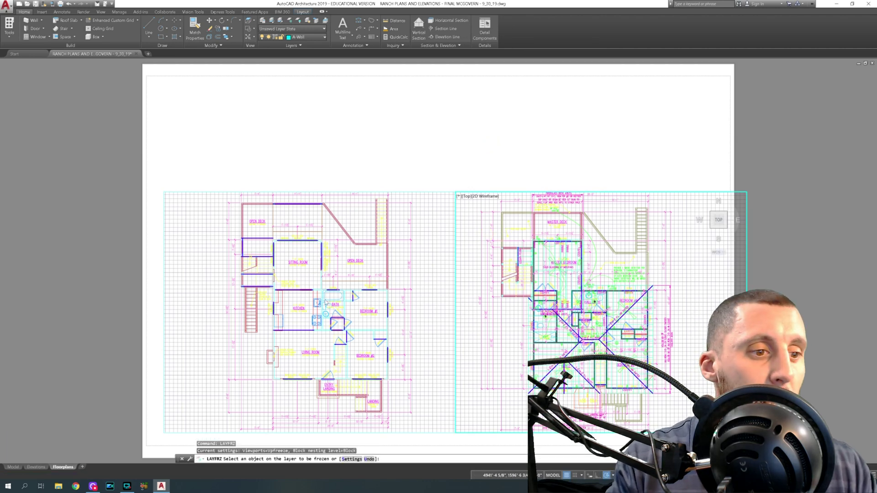
click(351, 459)
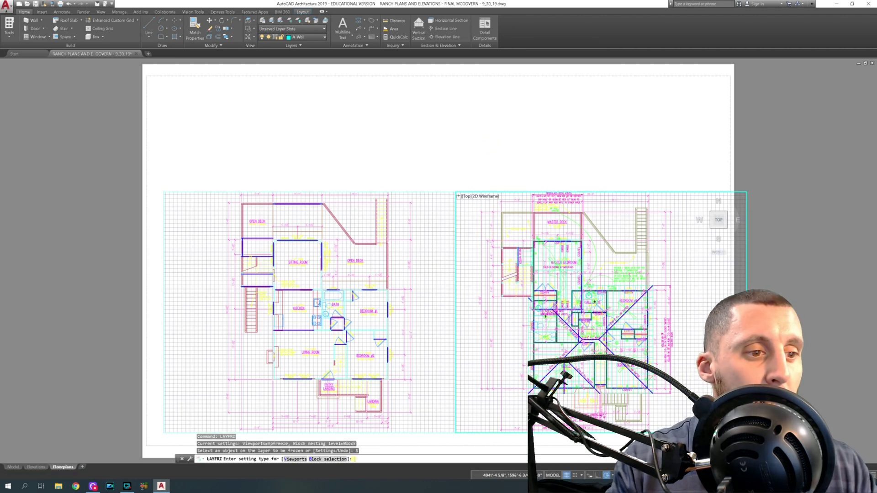
click(296, 459)
click(327, 460)
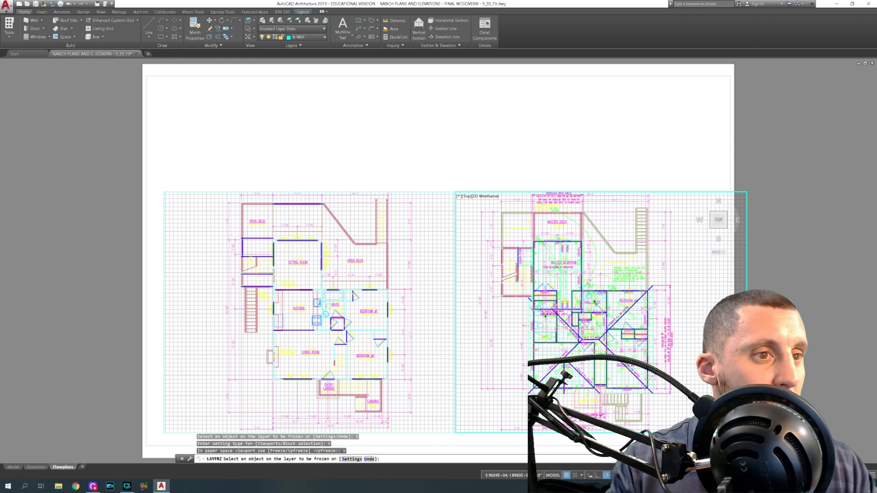
Freeze the A-Elec-Symbols, A-Parallam and A-Framing-Text layers in the copied viewport and bring its whole plan back into view.
click(559, 373)
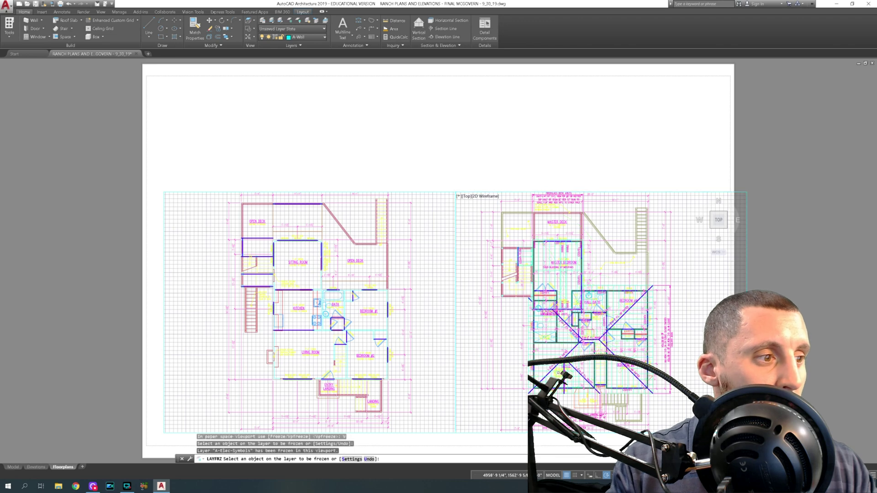
scroll(558, 372, up, 5)
click(501, 313)
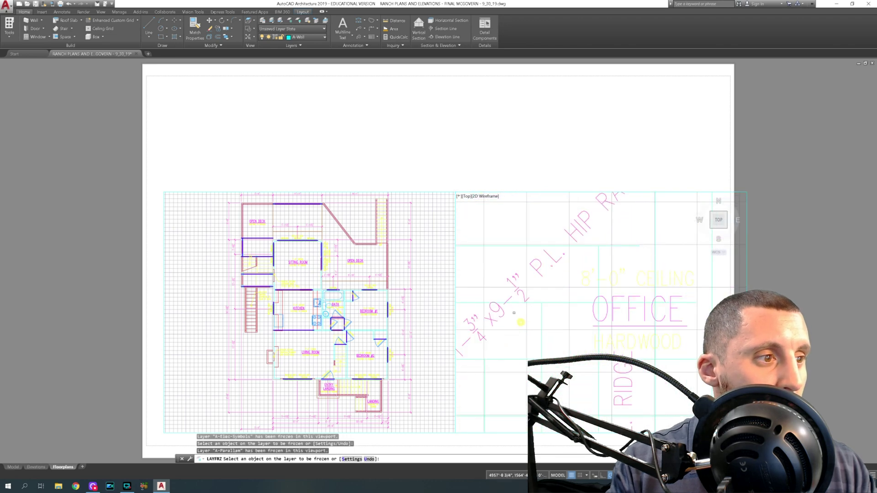
click(502, 313)
click(500, 313)
scroll(518, 324, down, 5)
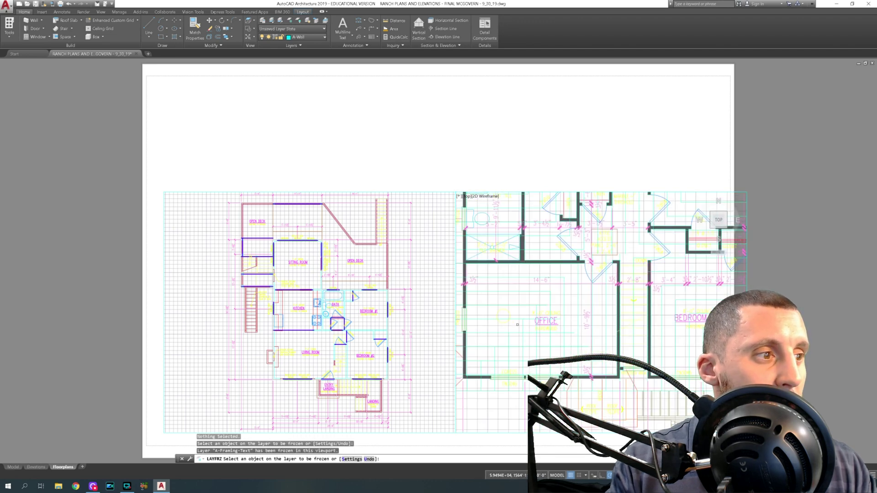
middle_drag(519, 324, 539, 359)
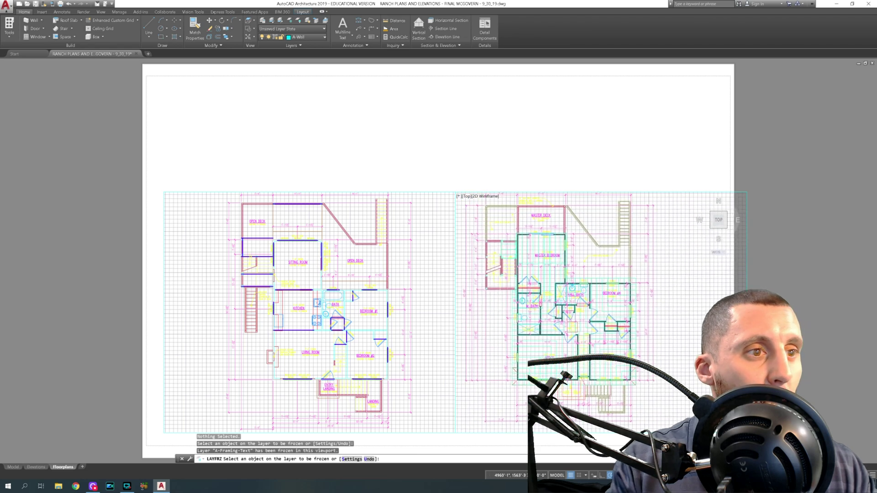